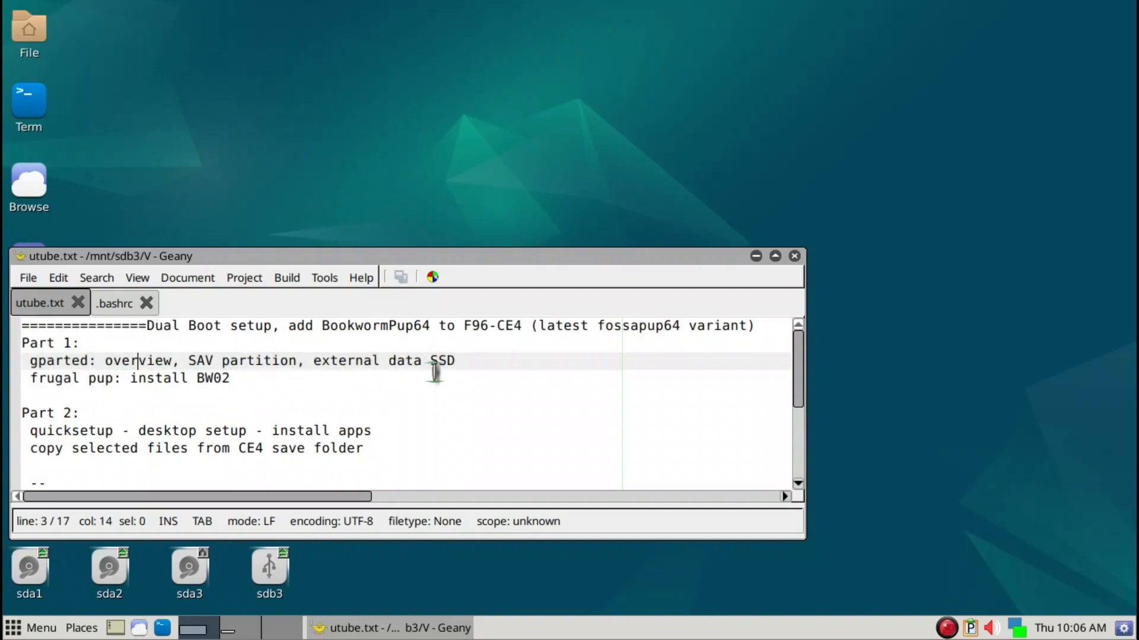
{"action": "left_click_drag", "start_coordinate": [431, 326], "coordinate": [325, 325]}
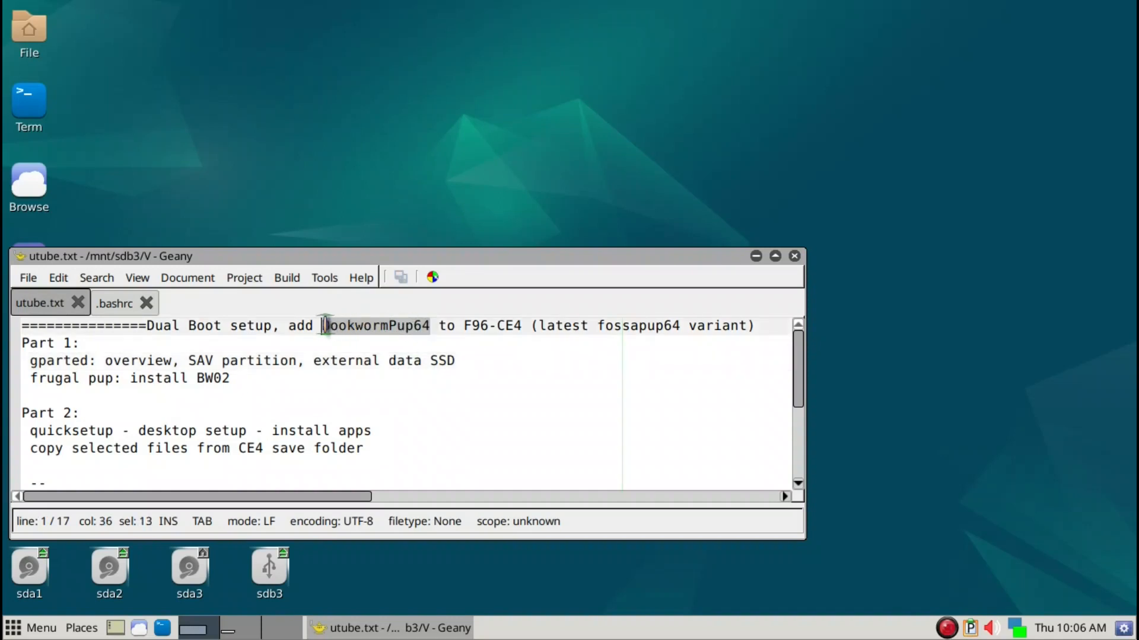
{"action": "left_click", "coordinate": [343, 385]}
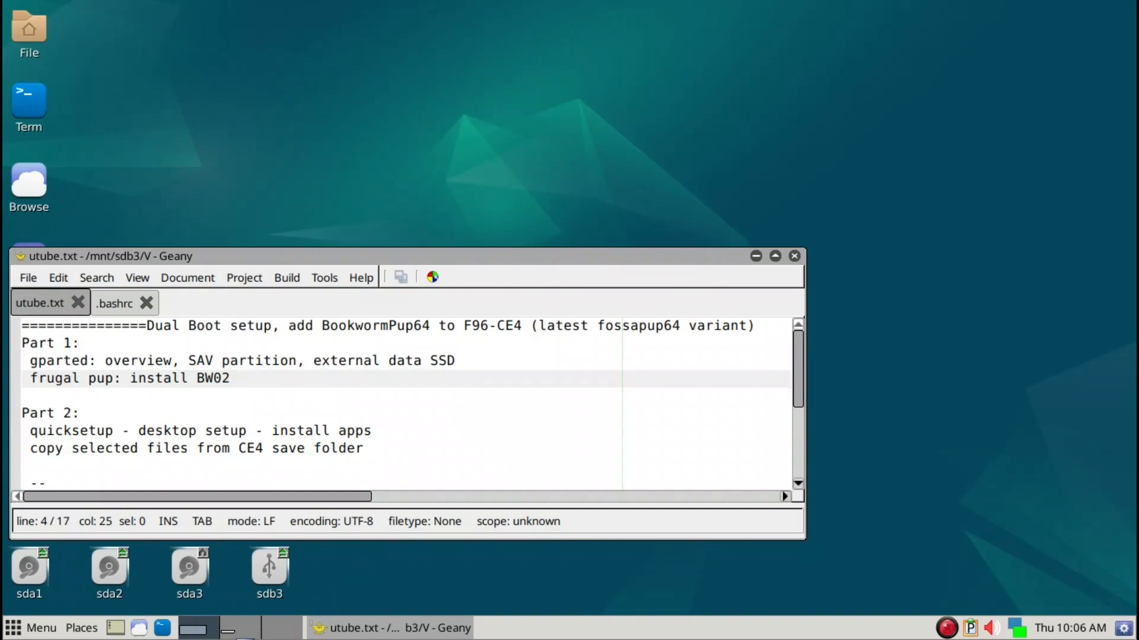
On the second desktop, open save/fossapup64save-CE4-TV/root on sda3 in a fresh file window and show its hidden files
{"action": "left_click", "coordinate": [243, 629]}
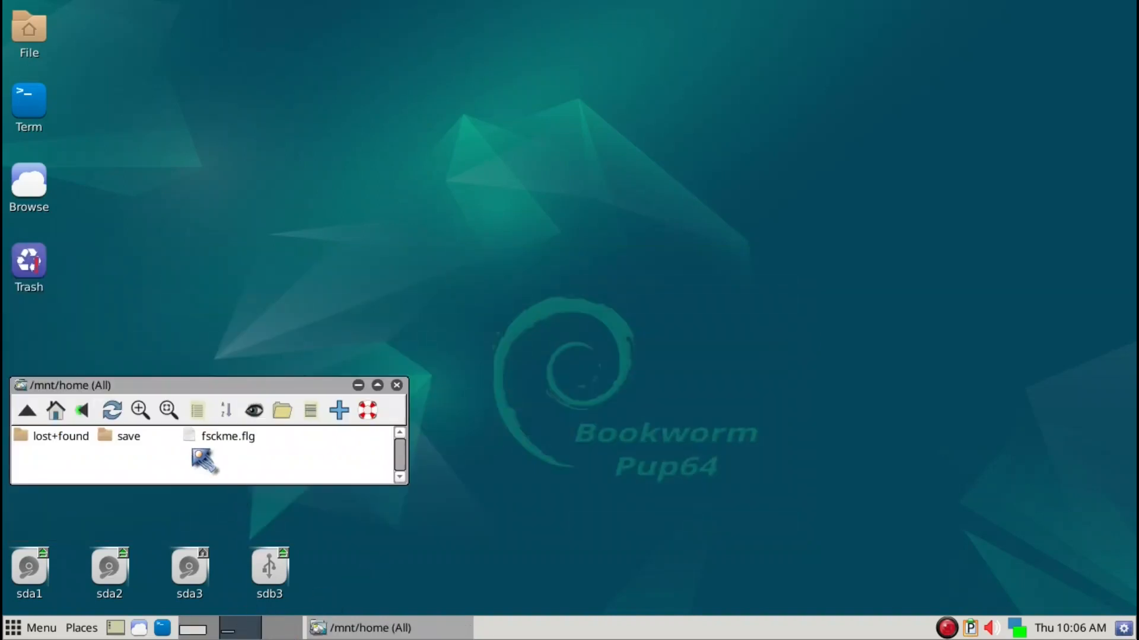
{"action": "left_click", "coordinate": [397, 385]}
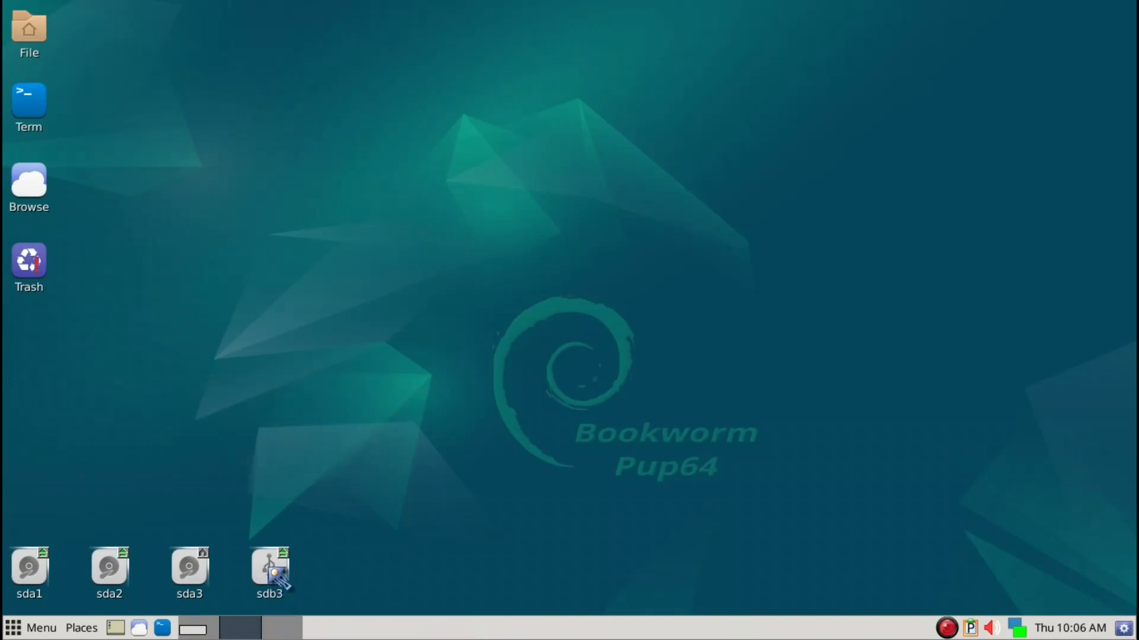
{"action": "left_click", "coordinate": [190, 570]}
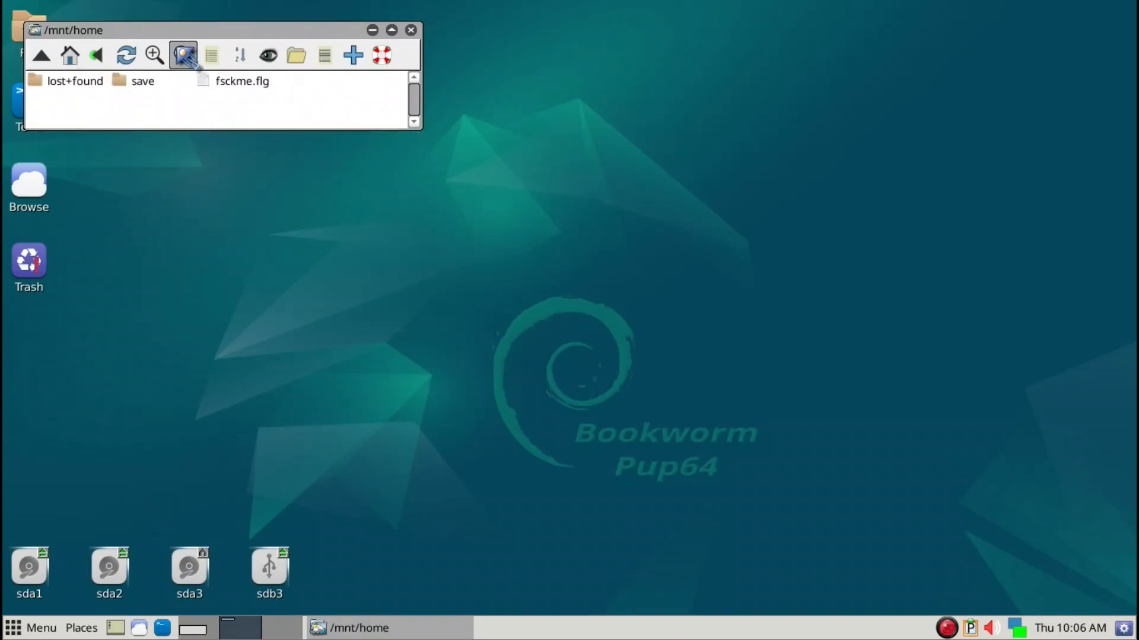
{"action": "left_click_drag", "start_coordinate": [169, 31], "coordinate": [148, 343]}
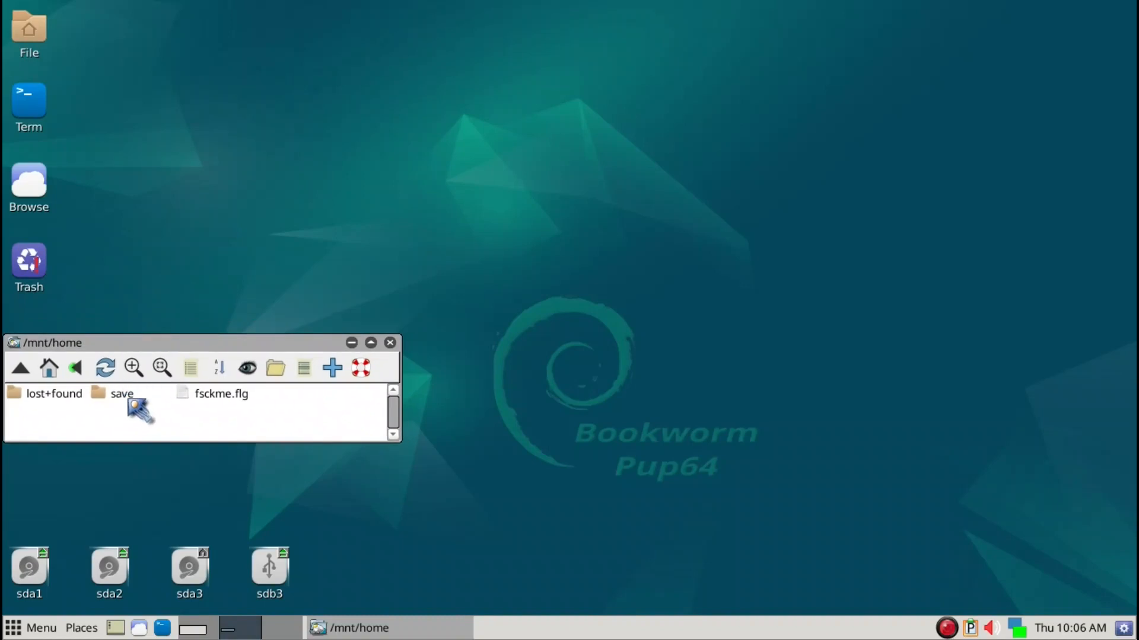
{"action": "double_click", "coordinate": [127, 396]}
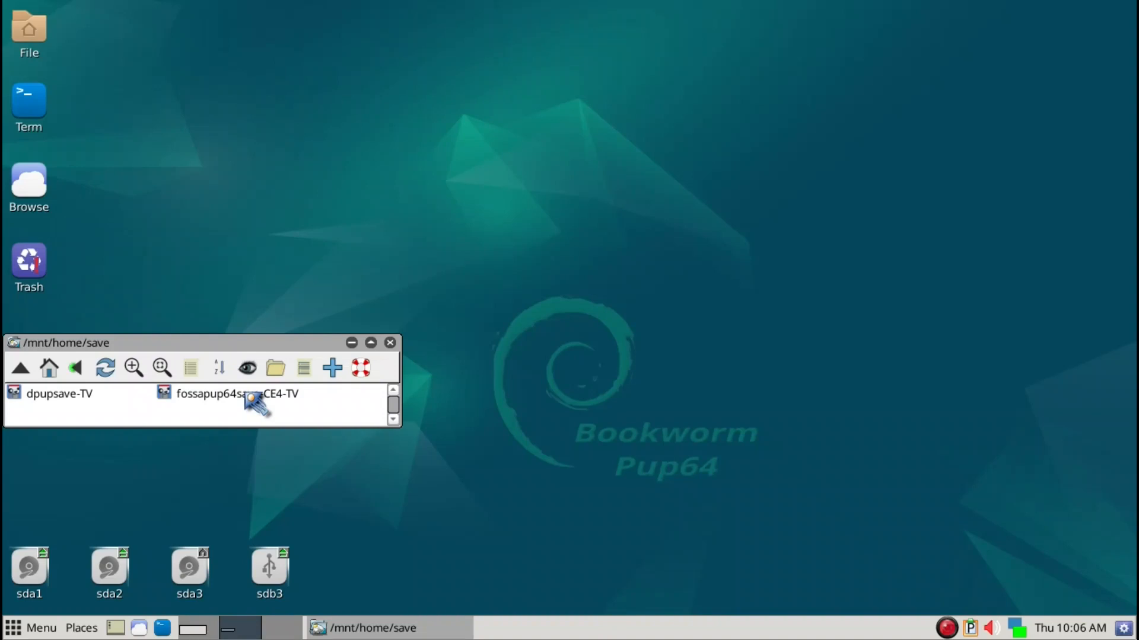
{"action": "left_click", "coordinate": [184, 397]}
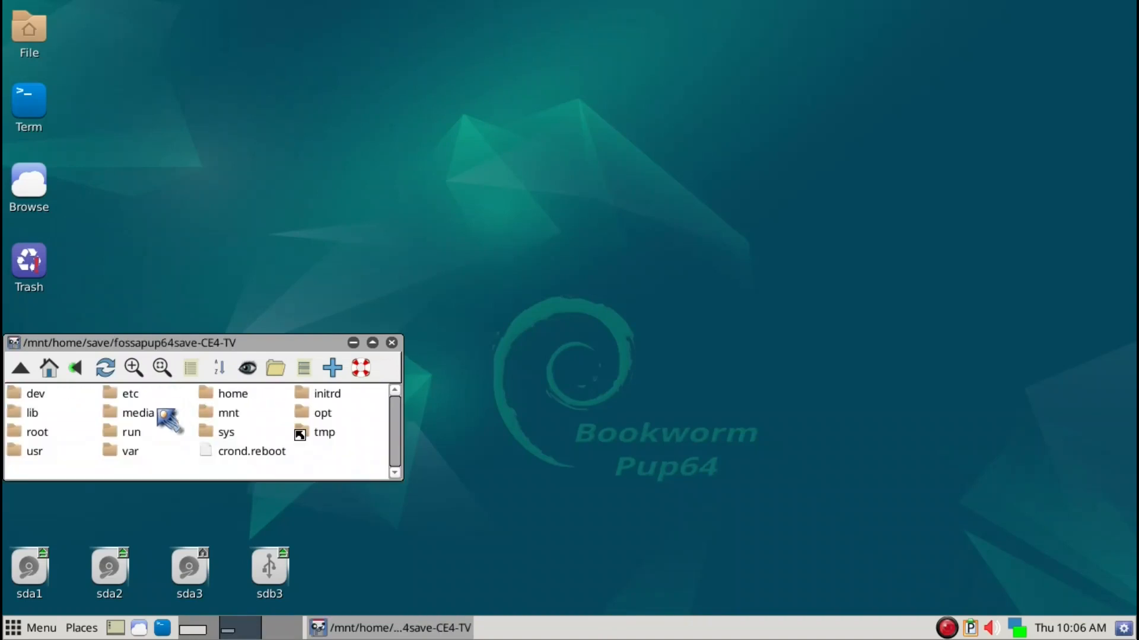
{"action": "left_click", "coordinate": [41, 433]}
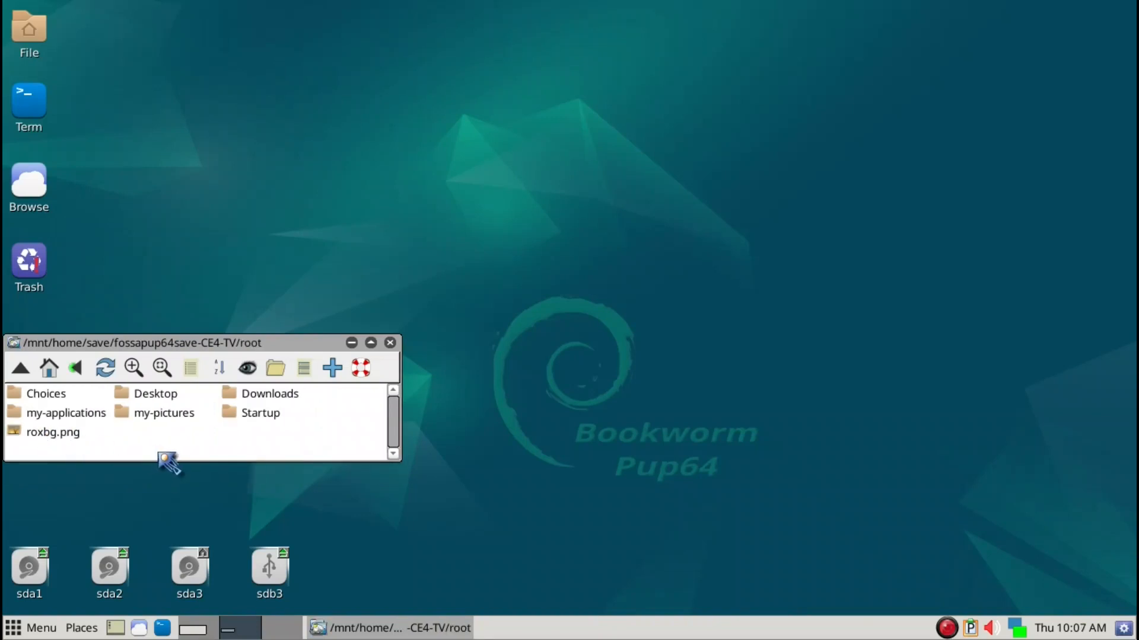
{"action": "key", "text": "ctrl+h"}
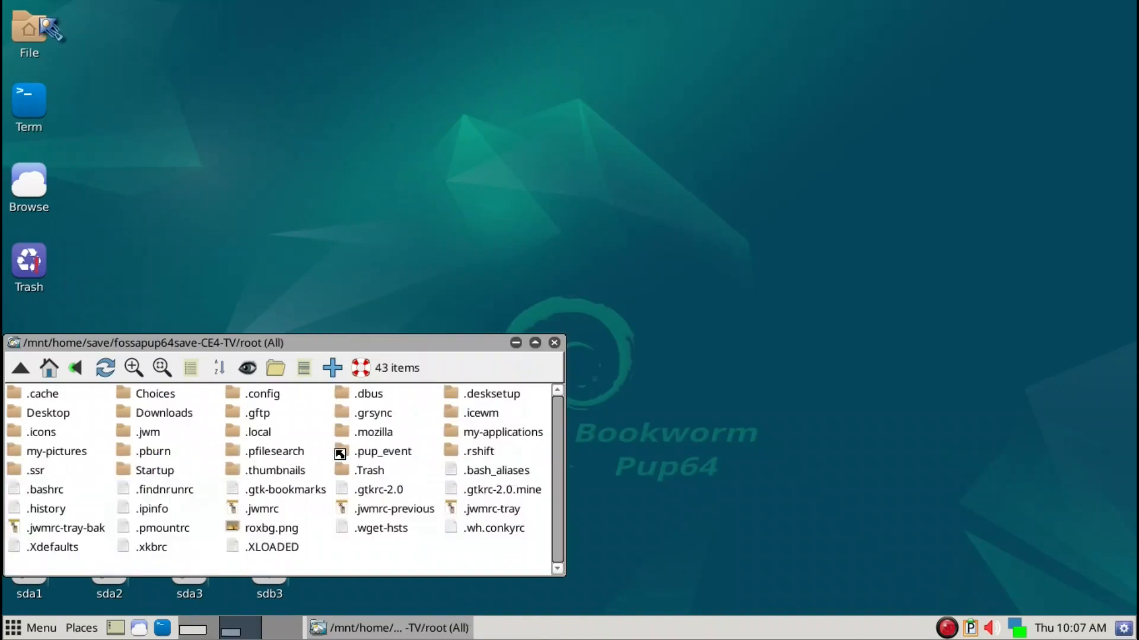
Open the current home folder with small icons and hidden files shown, and place its window clear of the CE4 root folder window
{"action": "left_click", "coordinate": [30, 33]}
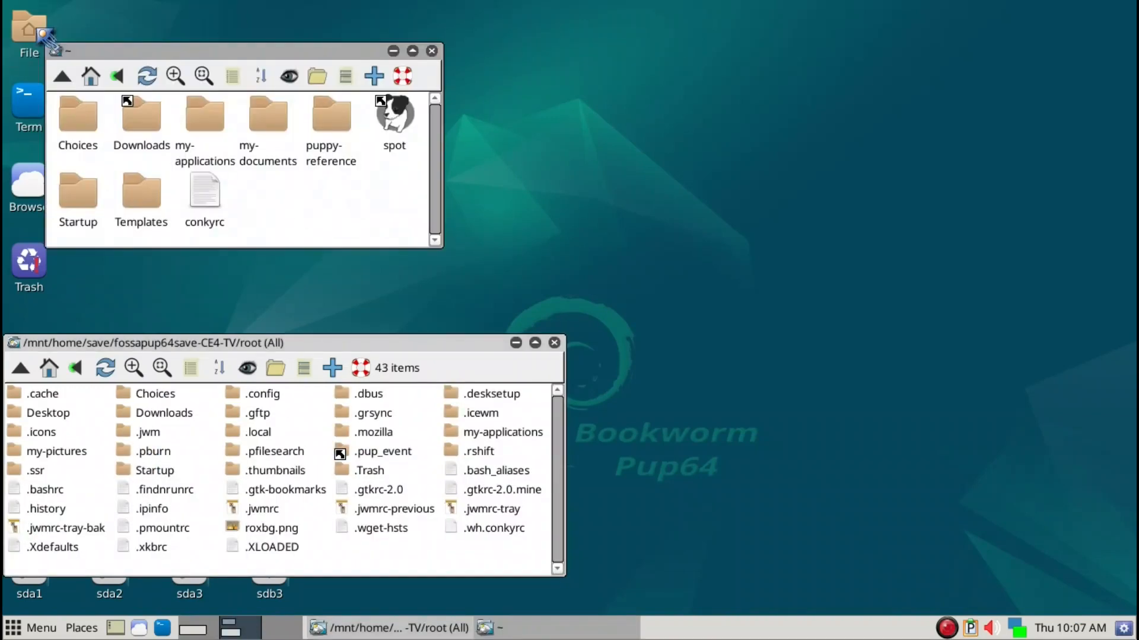
{"action": "left_click_drag", "start_coordinate": [167, 59], "coordinate": [445, 67]}
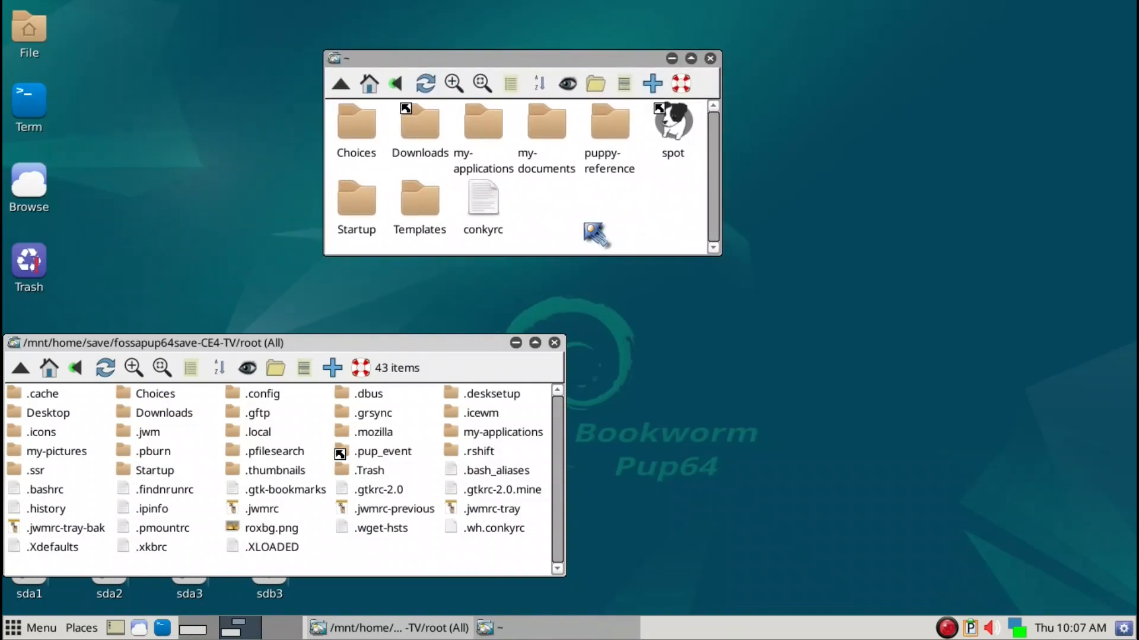
{"action": "scroll", "coordinate": [606, 230], "scroll_direction": "down", "scroll_amount": 1}
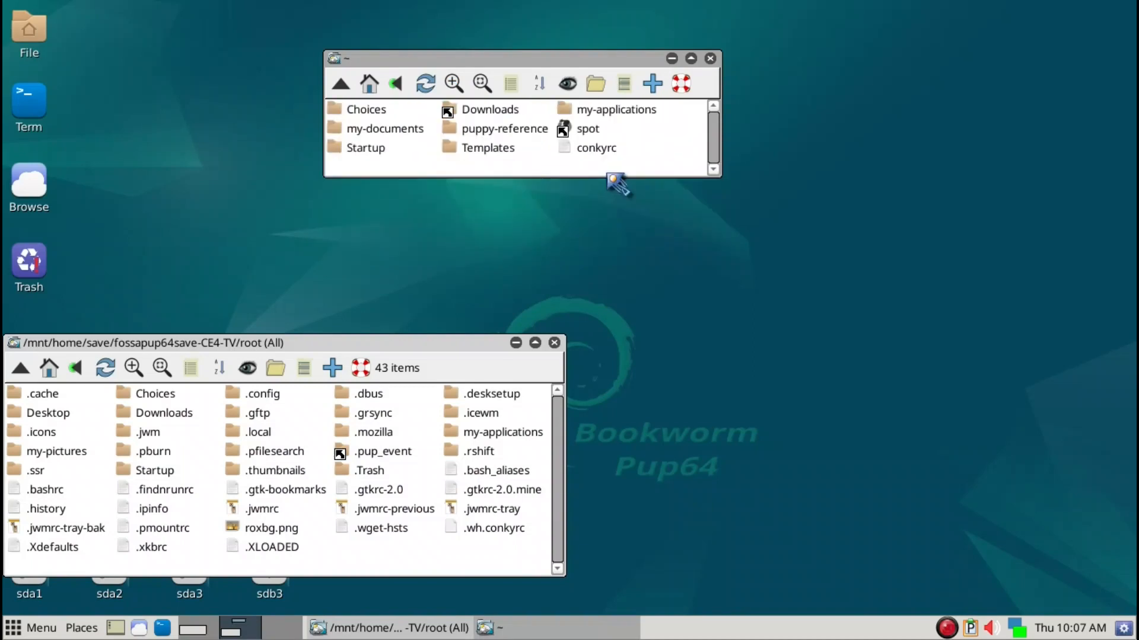
{"action": "key", "text": "ctrl+h"}
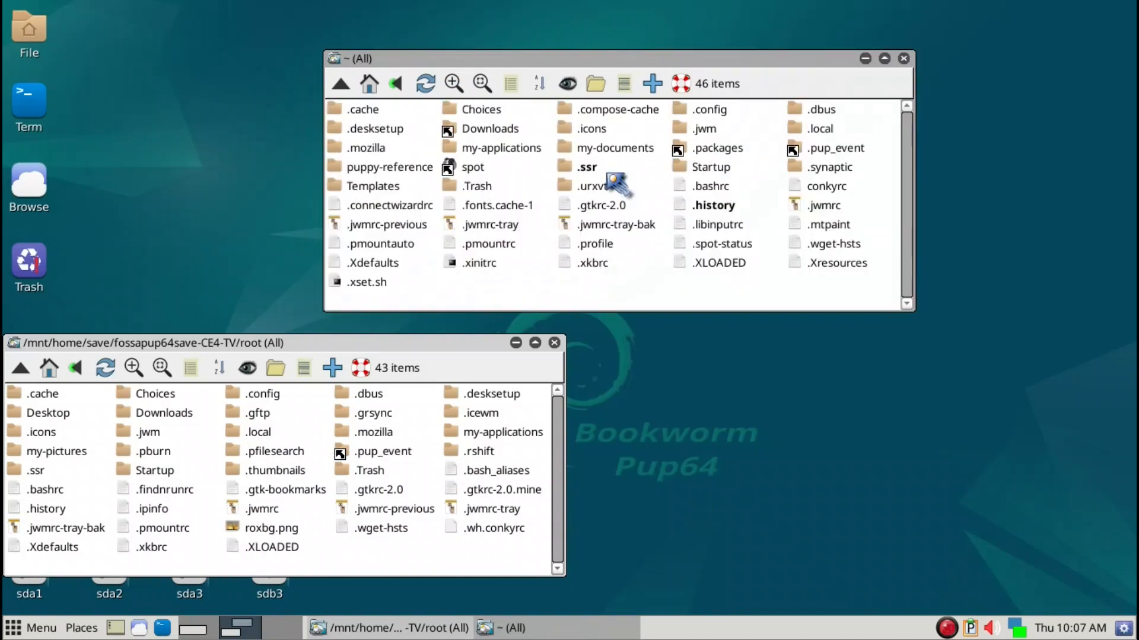
{"action": "left_click_drag", "start_coordinate": [626, 65], "coordinate": [844, 23]}
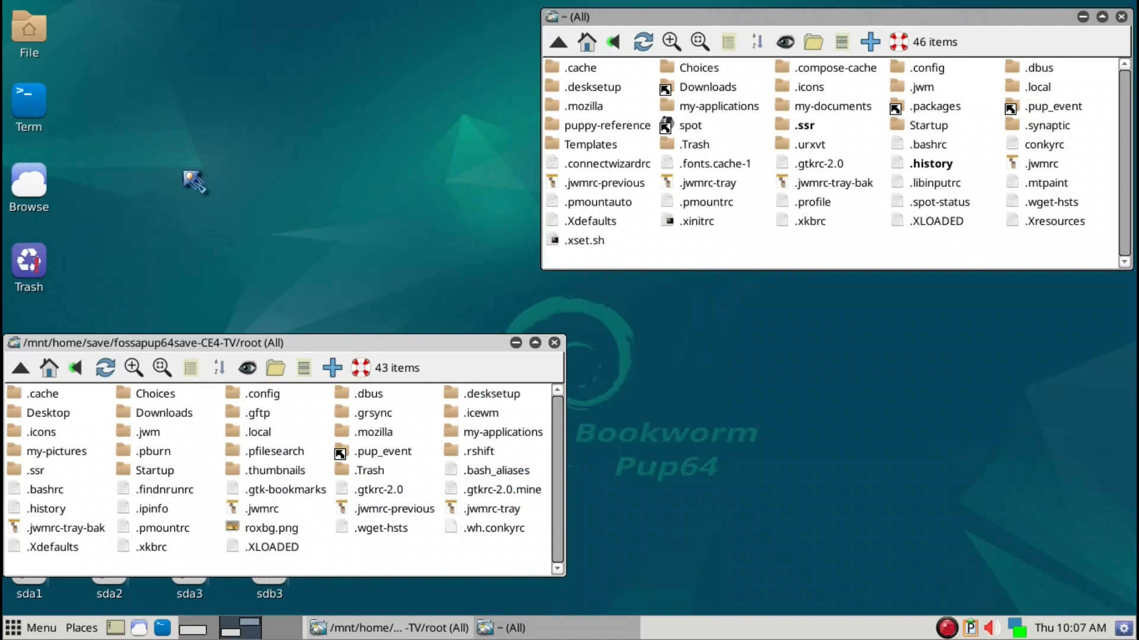
Check the default prompt in a new terminal and leave it with exit
{"action": "left_click", "coordinate": [41, 107]}
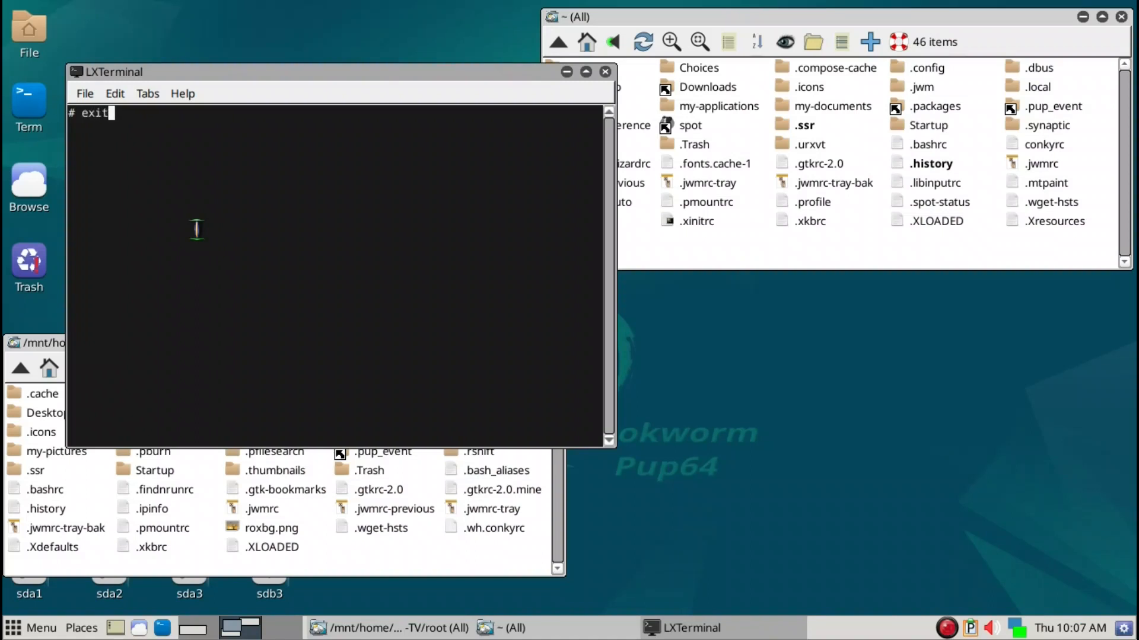
{"action": "key", "text": "Return"}
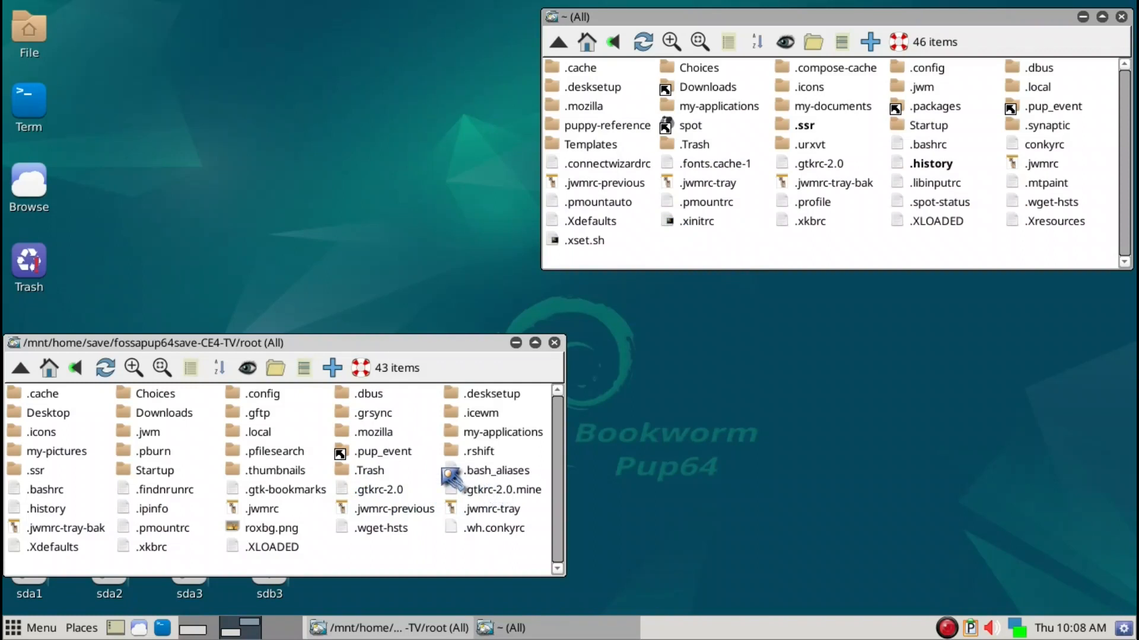
Copy .bash_aliases from the CE4 save folder's root directory into the current home folder
{"action": "left_click_drag", "start_coordinate": [465, 473], "coordinate": [737, 255]}
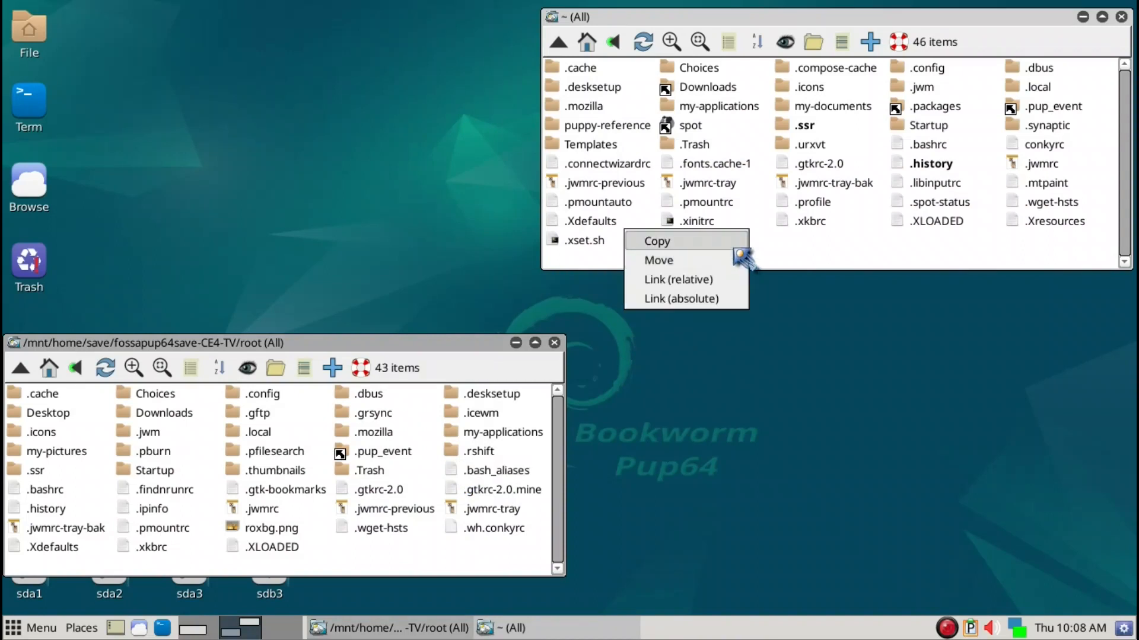
{"action": "left_click", "coordinate": [735, 245]}
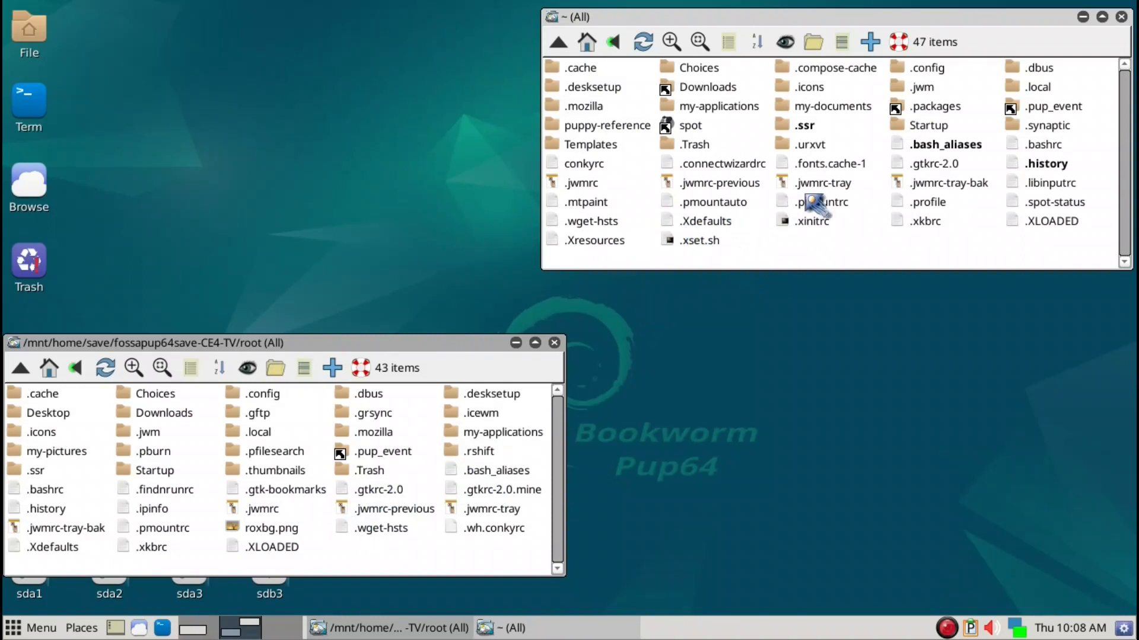
Copy the lines from "#Prompt appearance" through "source ~/.bash_aliases" in utube.txt and compare them with the CE4 .bashrc
{"action": "left_click", "coordinate": [215, 632]}
{"action": "scroll", "coordinate": [252, 457], "scroll_direction": "down", "scroll_amount": 3}
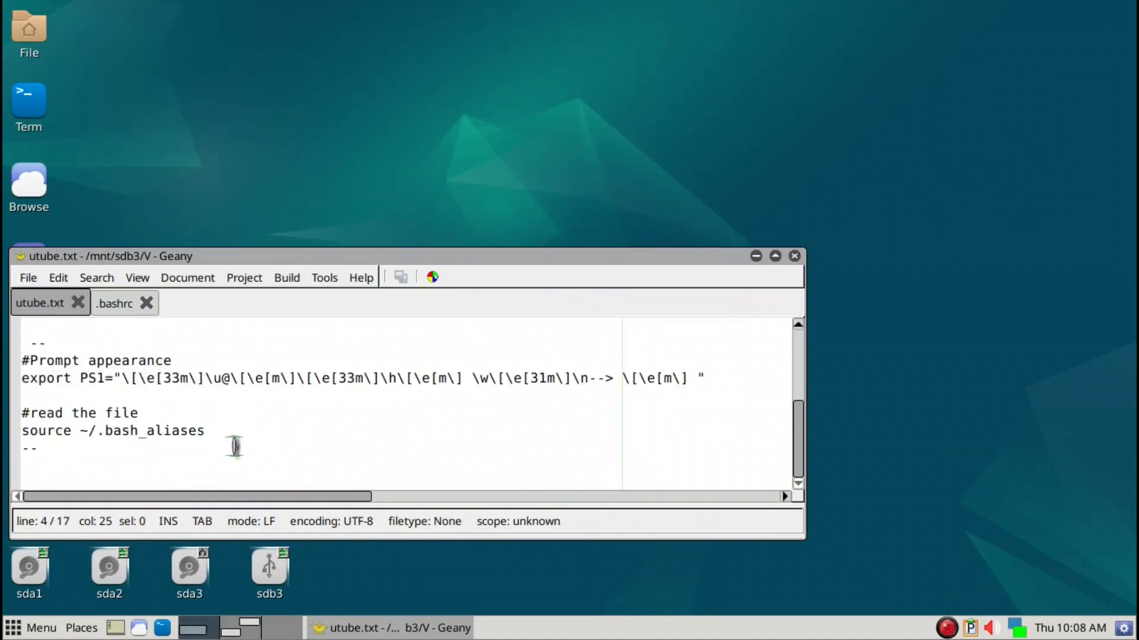
{"action": "left_click_drag", "start_coordinate": [225, 434], "coordinate": [22, 363]}
{"action": "key", "text": "ctrl+c"}
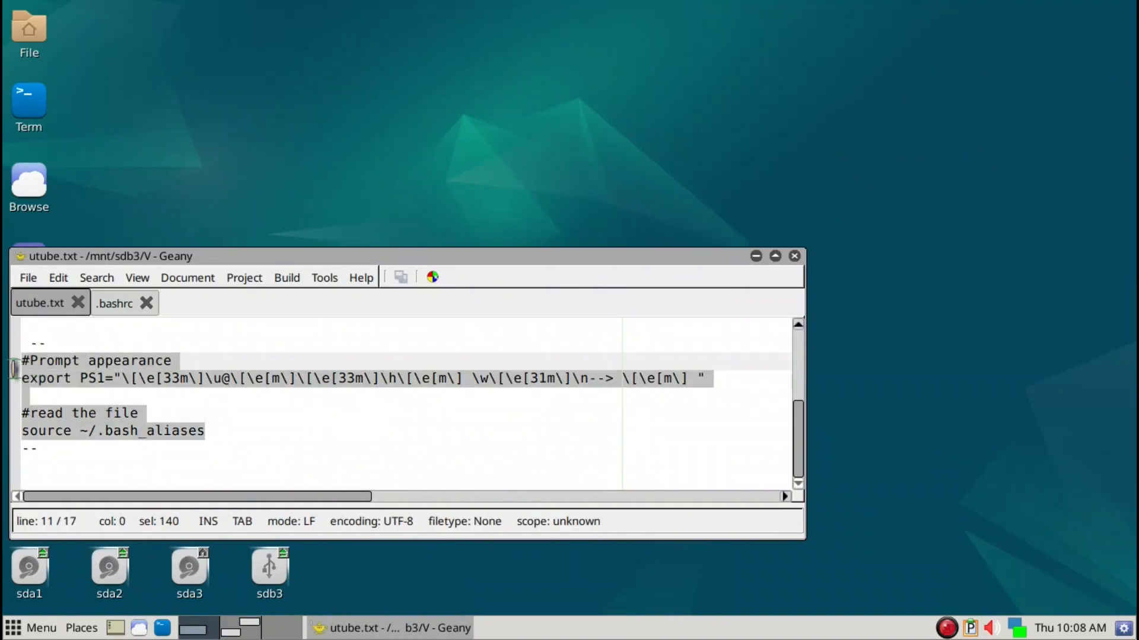
{"action": "right_click", "coordinate": [36, 373]}
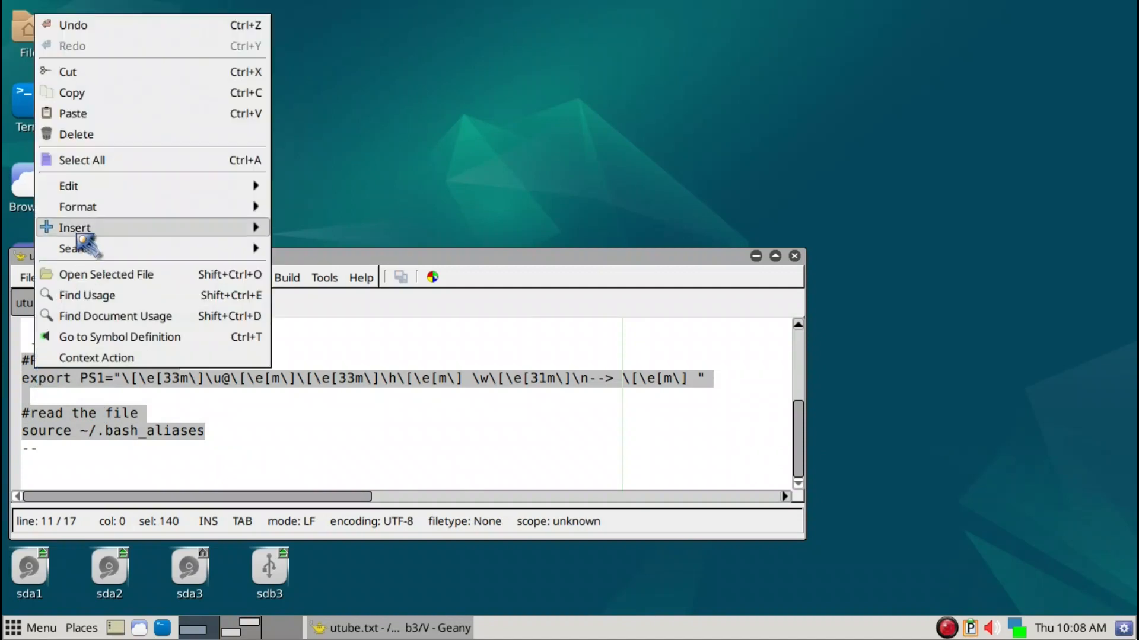
{"action": "left_click", "coordinate": [79, 93]}
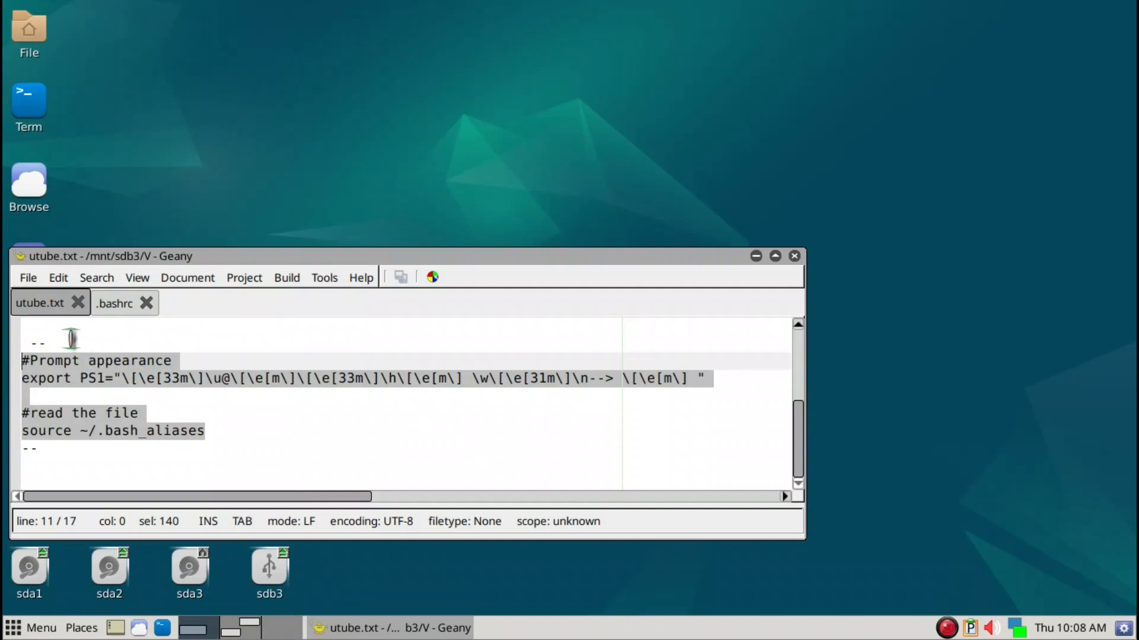
{"action": "left_click", "coordinate": [125, 303]}
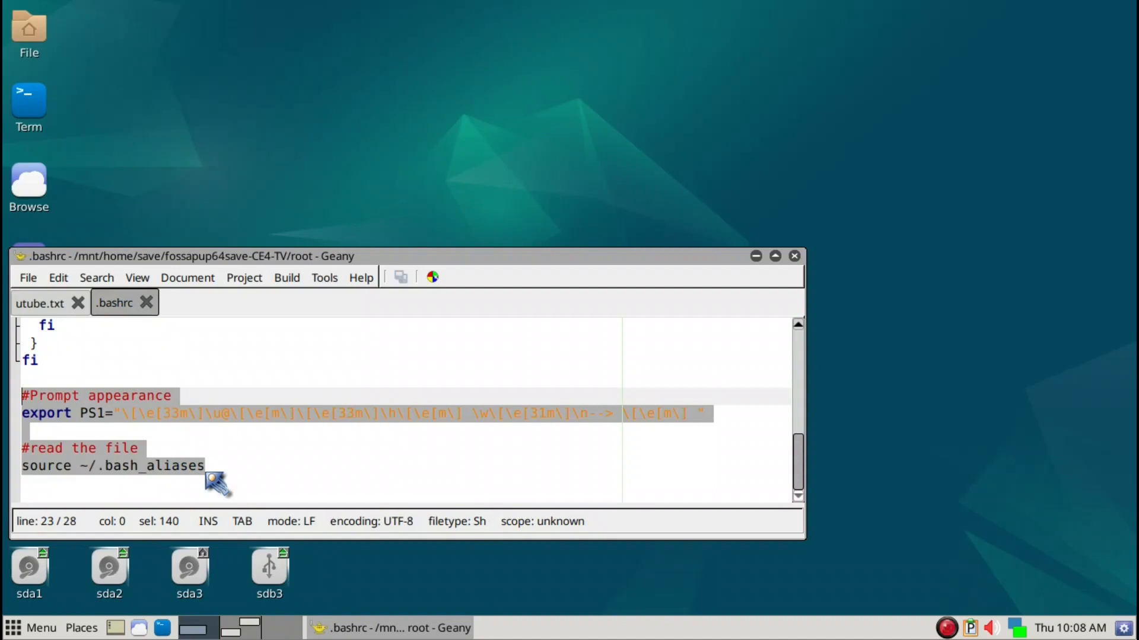
Open the current home folder's .bashrc in Geany and go to the end of the file
{"action": "left_click_drag", "start_coordinate": [384, 175], "coordinate": [1022, 153]}
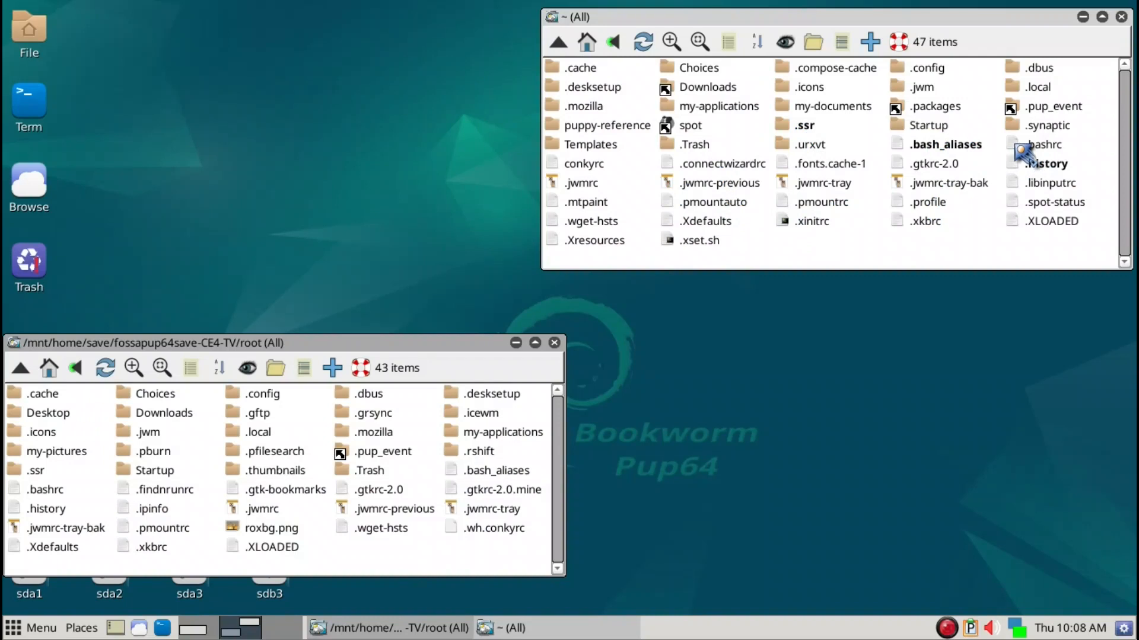
{"action": "right_click", "coordinate": [1021, 153]}
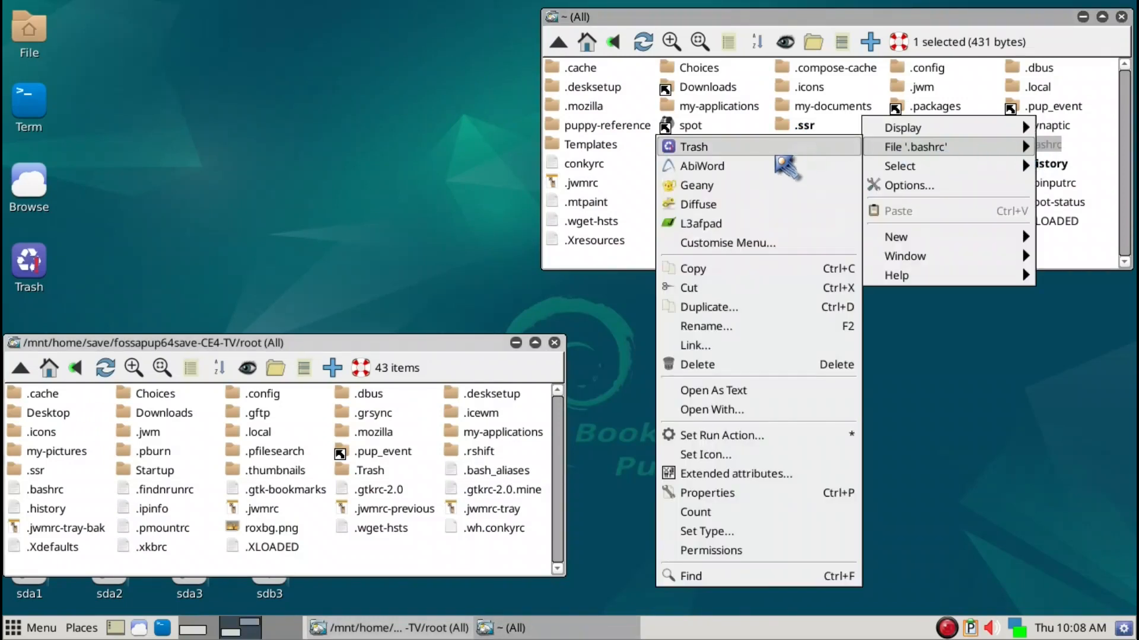
{"action": "left_click", "coordinate": [741, 187]}
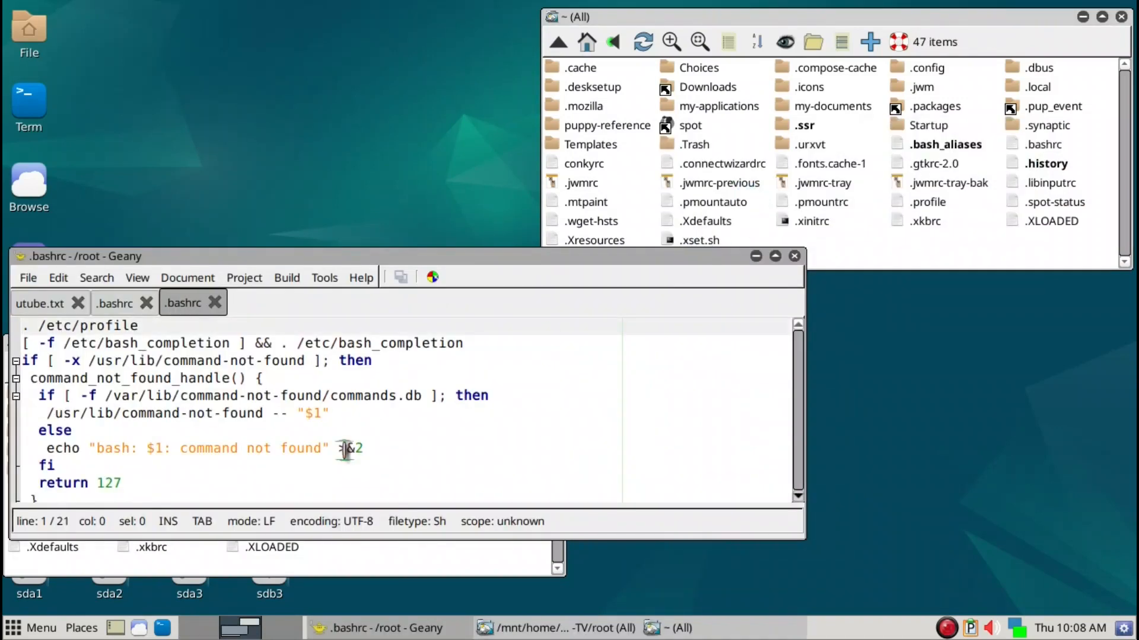
{"action": "scroll", "coordinate": [314, 461], "scroll_direction": "down", "scroll_amount": 3}
{"action": "scroll", "coordinate": [314, 461], "scroll_direction": "down", "scroll_amount": 1}
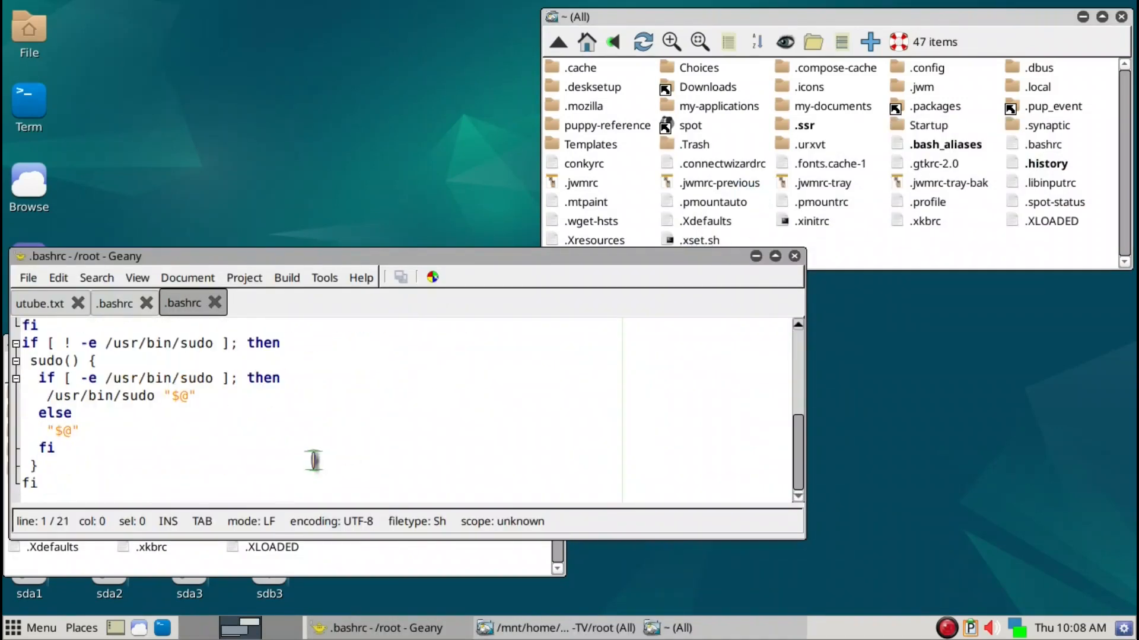
Append the copied prompt and alias lines to .bashrc after a blank line below the final "fi", and save the file
{"action": "left_click", "coordinate": [290, 487]}
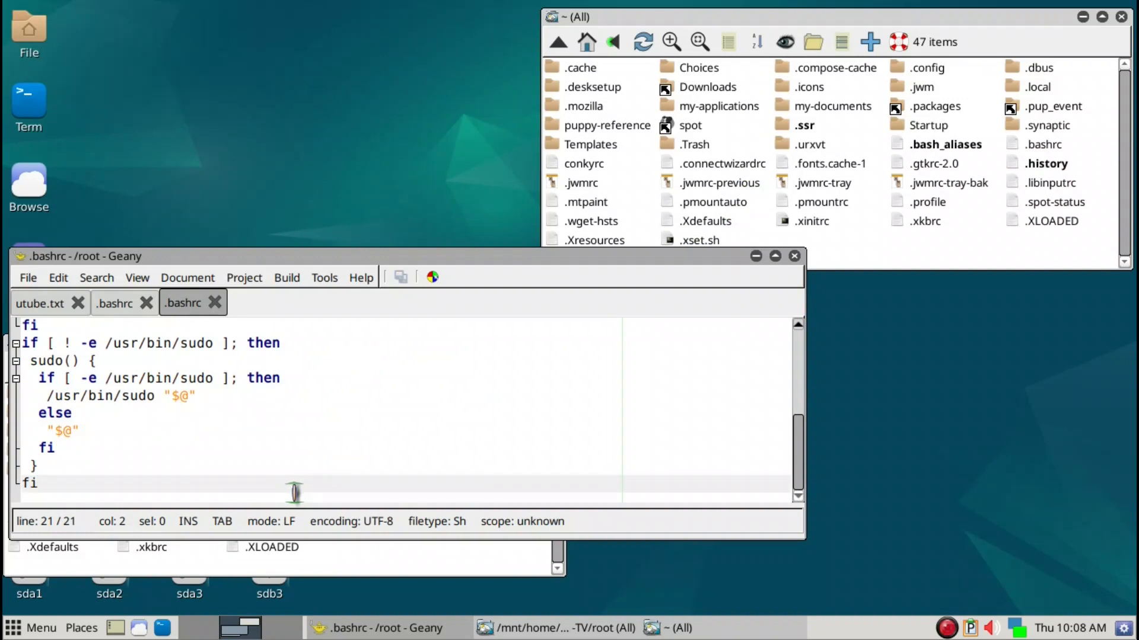
{"action": "key", "text": "Return"}
{"action": "key", "text": "Return"}
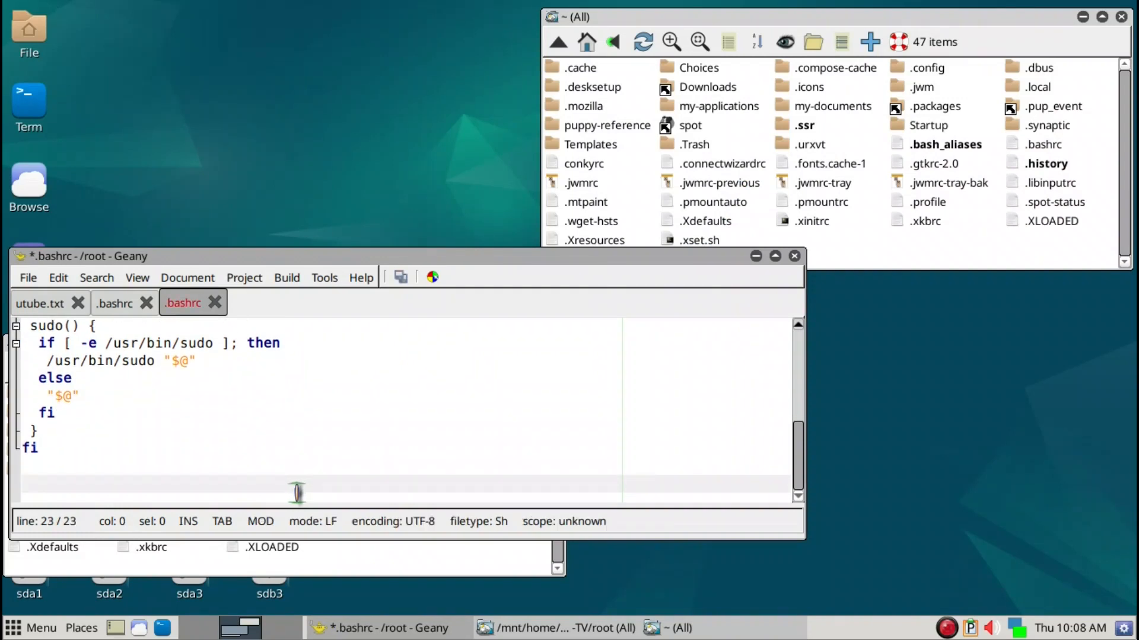
{"action": "key", "text": "ctrl+v"}
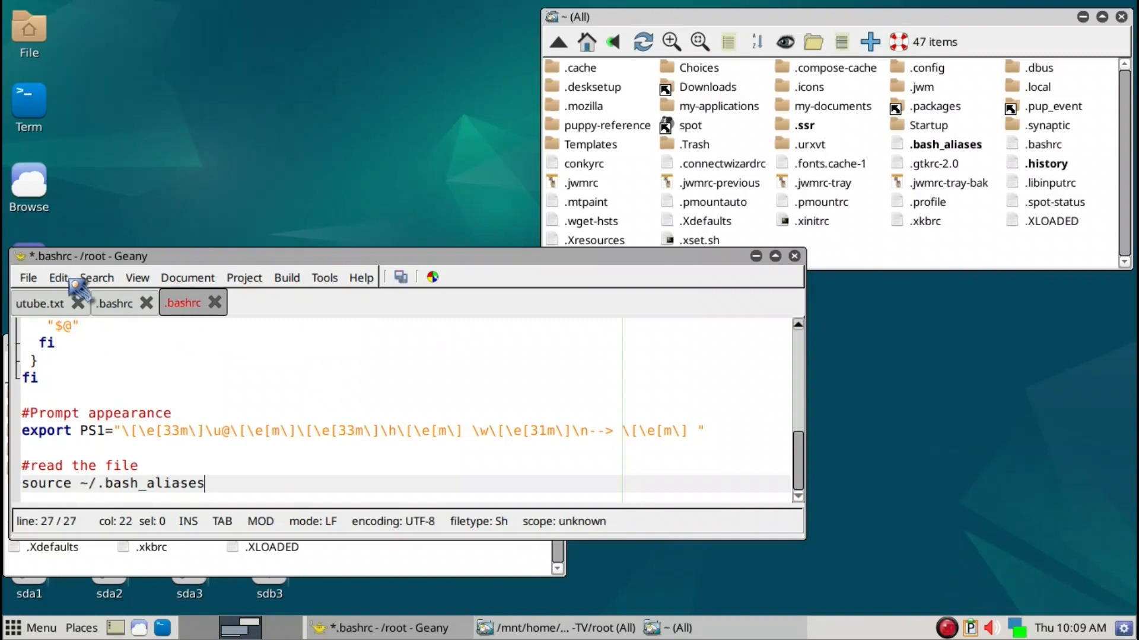
{"action": "left_click", "coordinate": [408, 281]}
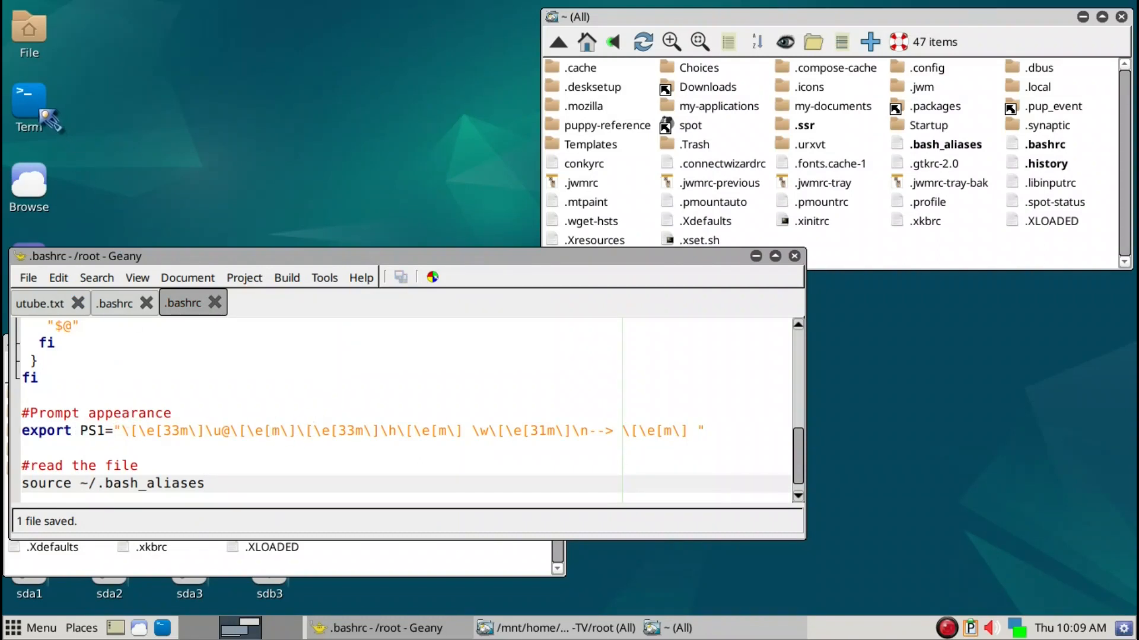
Check the customised prompt in a new terminal against the .bashrc lines, and close the terminal
{"action": "left_click", "coordinate": [42, 112]}
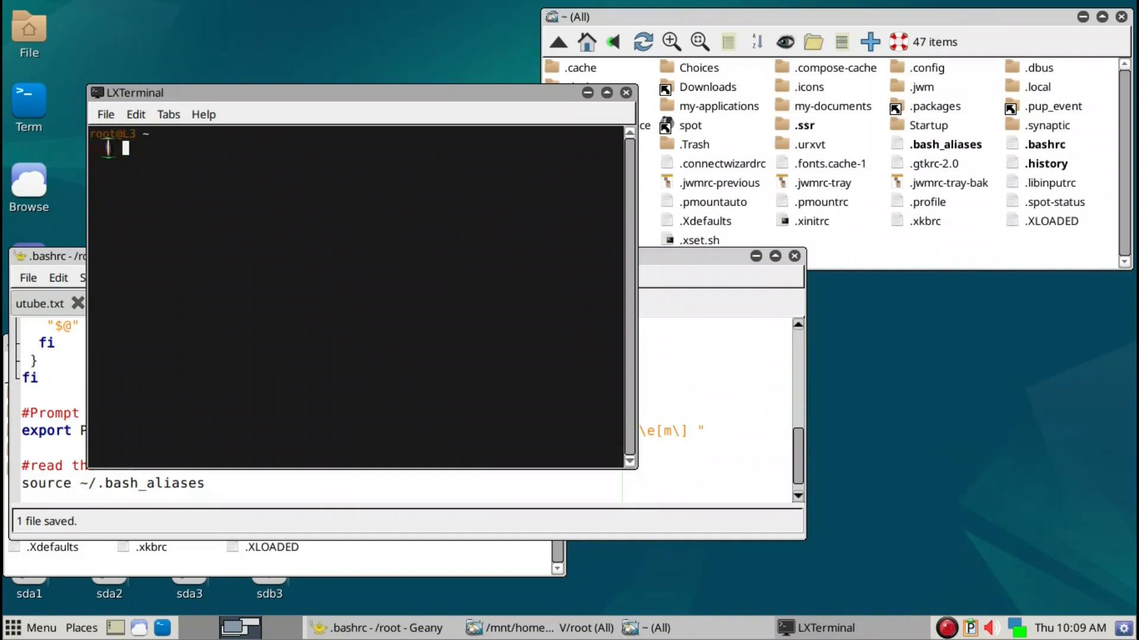
{"action": "left_click", "coordinate": [224, 490]}
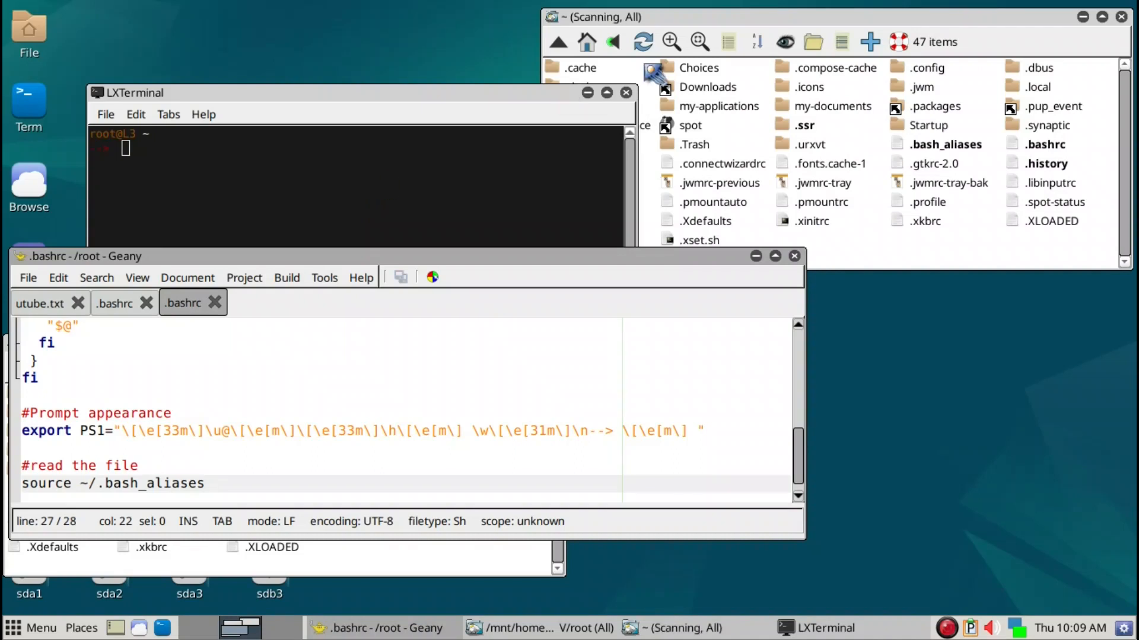
{"action": "left_click", "coordinate": [625, 93]}
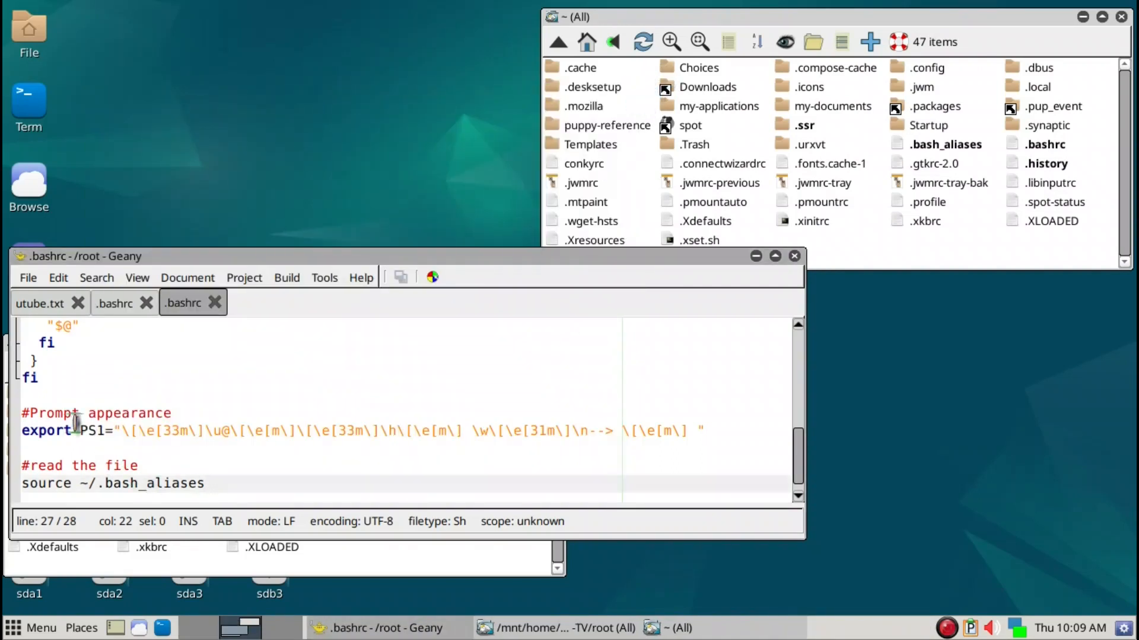
Test the "x" alias in a new terminal
{"action": "left_click", "coordinate": [30, 102]}
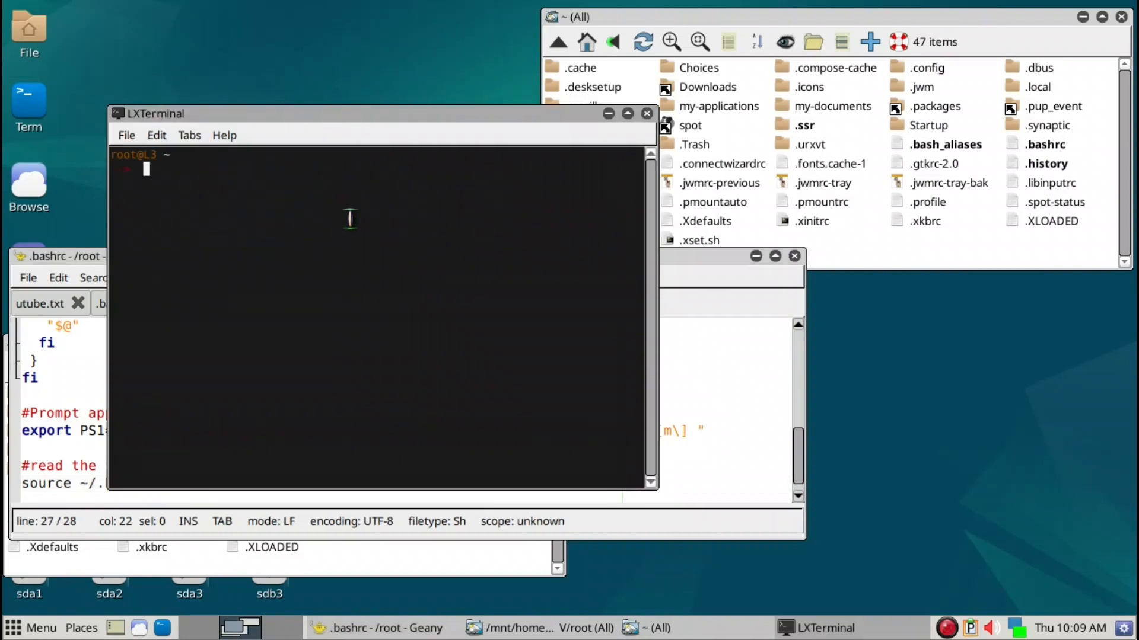
{"action": "type", "text": "x"}
{"action": "key", "text": "Return"}
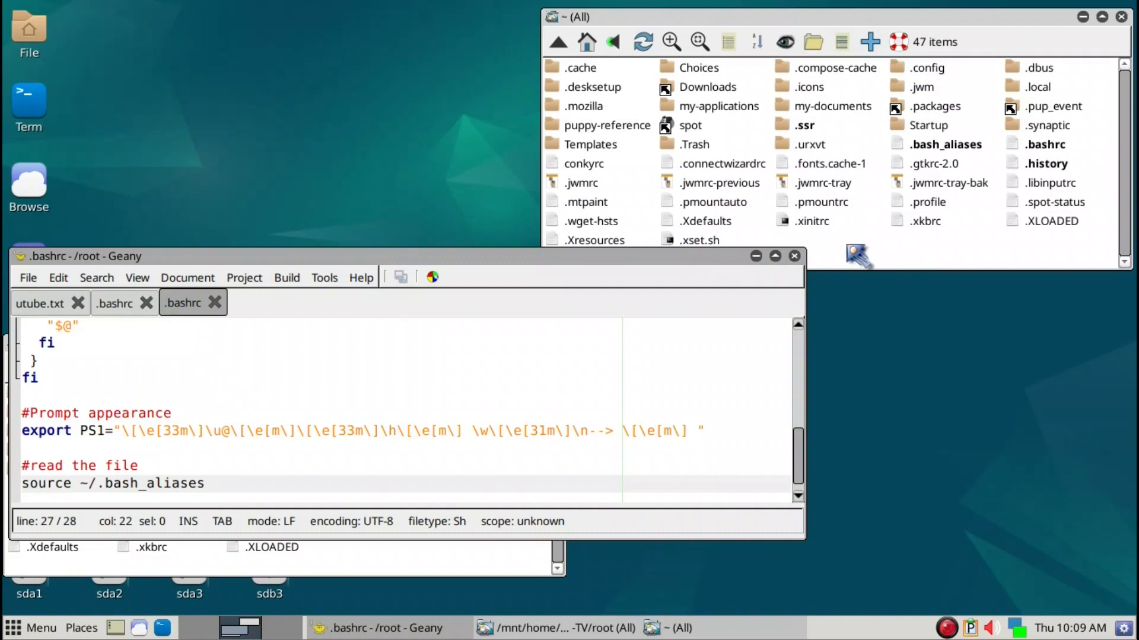
Minimise Geany and copy roxbg.png, .gtkrc-2.0 and .gtkrc-2.0.mine from the CE4 root folder into the home folder, overwriting the existing .gtkrc-2.0
{"action": "left_click", "coordinate": [756, 256]}
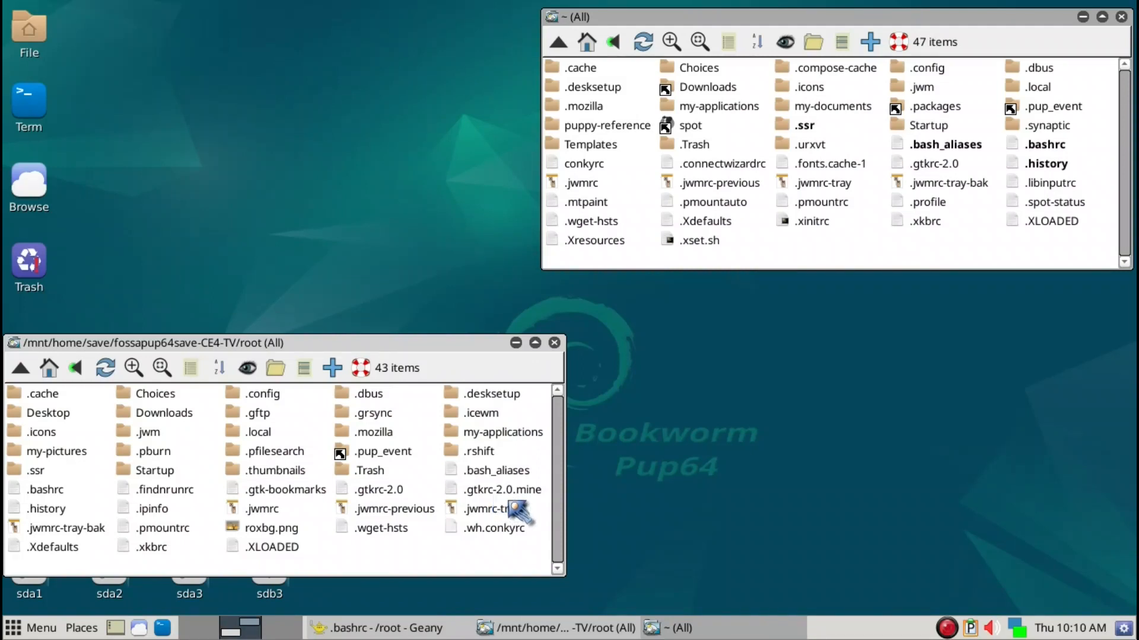
{"action": "left_click", "coordinate": [286, 530]}
{"action": "left_click", "coordinate": [378, 490], "text": "ctrl"}
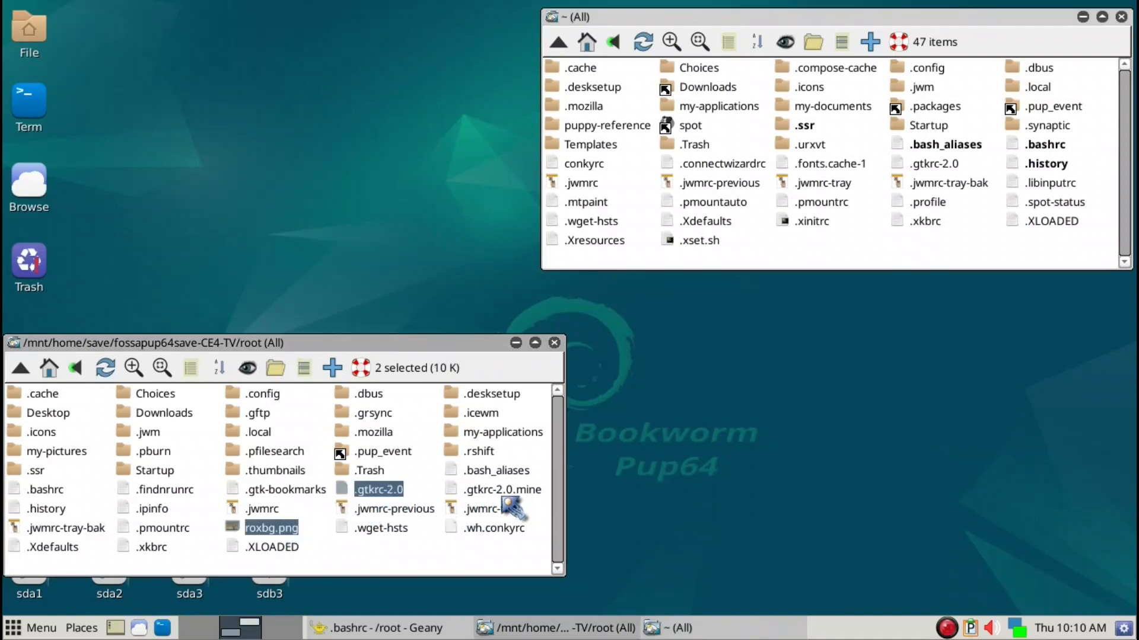
{"action": "left_click_drag", "start_coordinate": [504, 497], "coordinate": [842, 252]}
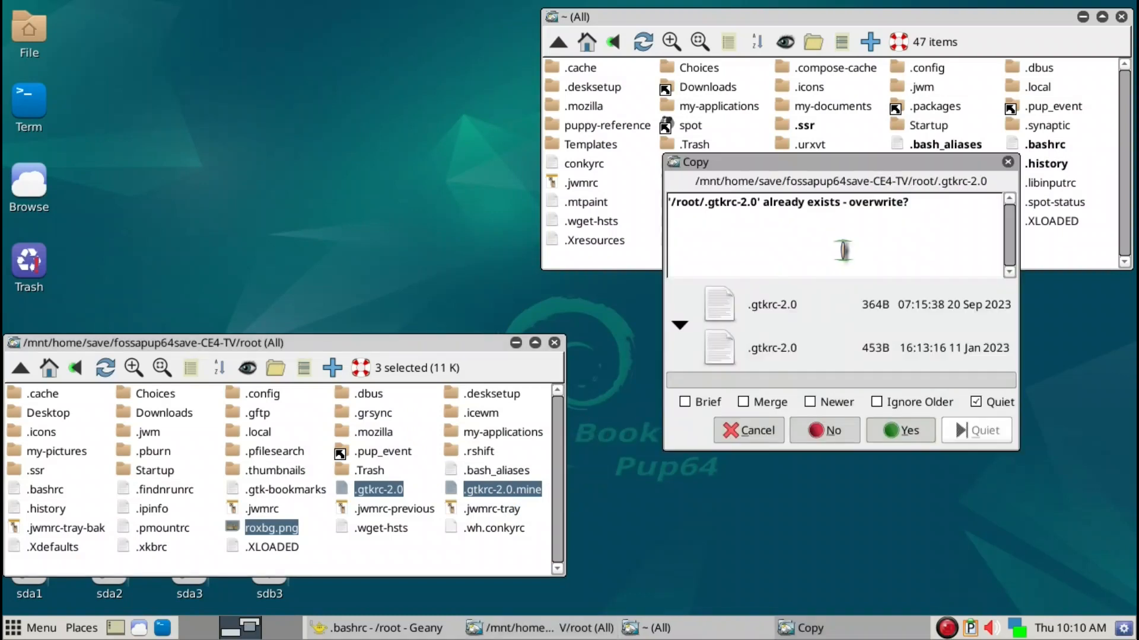
{"action": "left_click", "coordinate": [900, 431]}
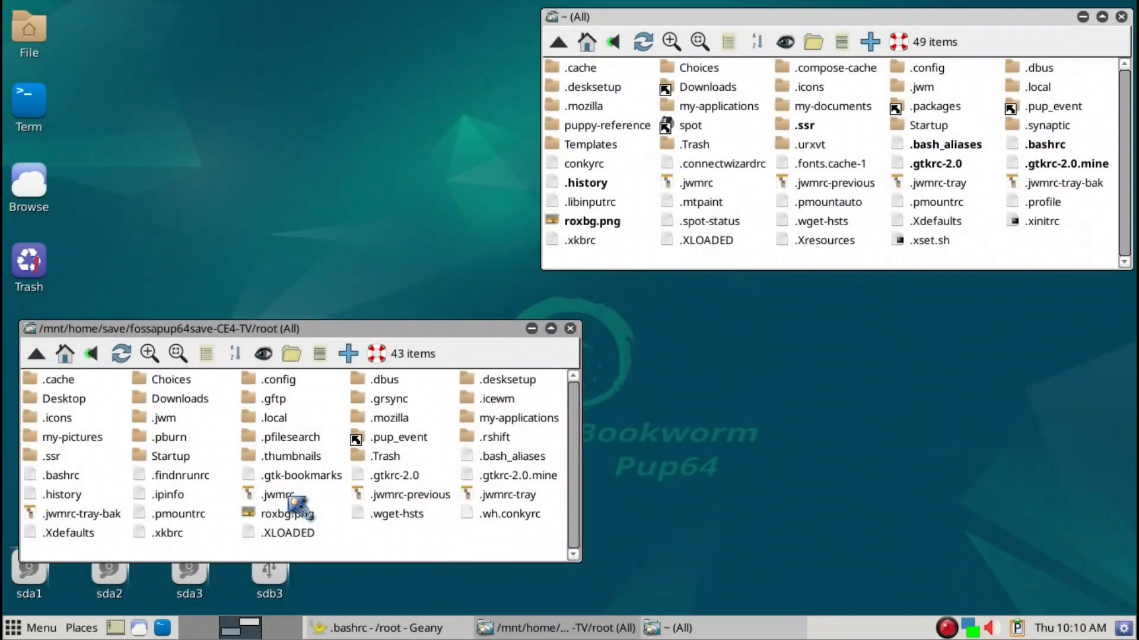
{"action": "right_click", "coordinate": [368, 229]}
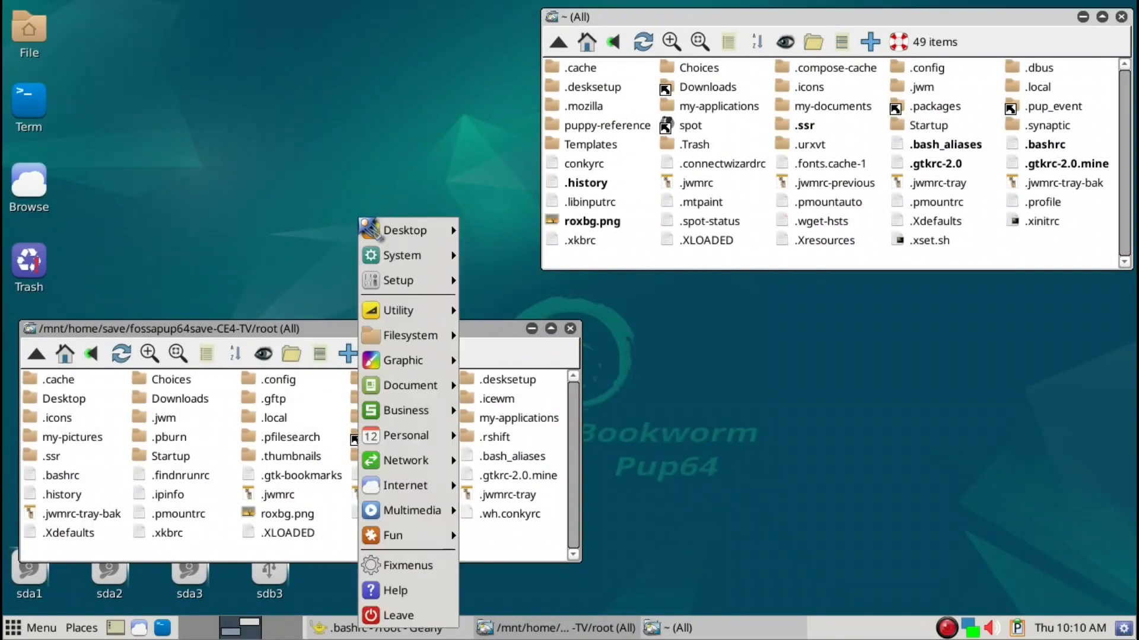
{"action": "mouse_move", "coordinate": [375, 232]}
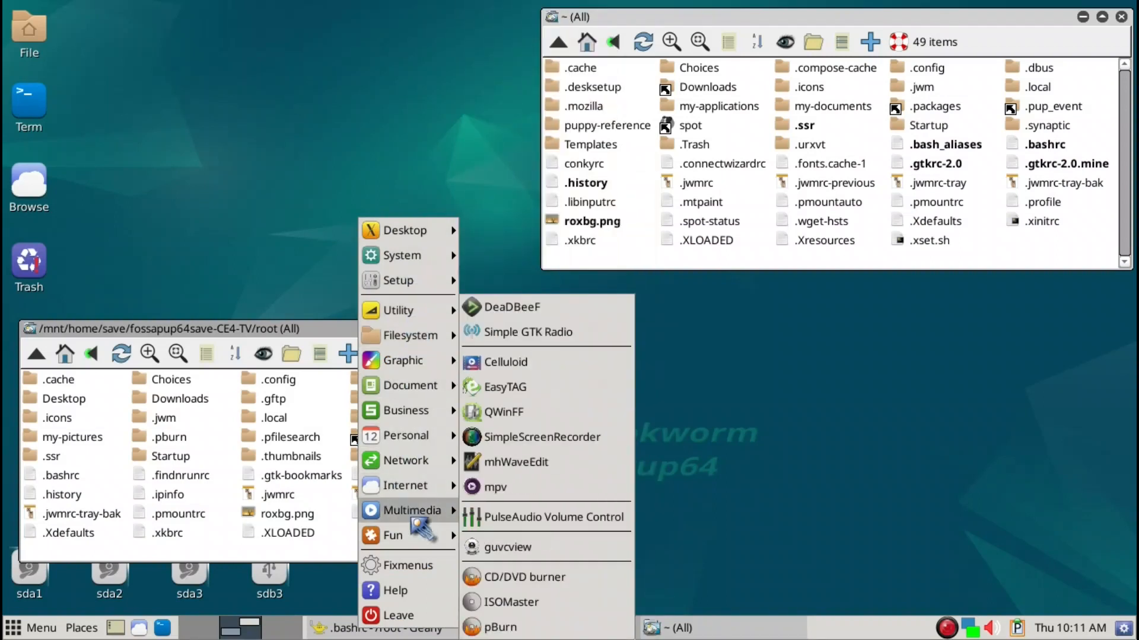
{"action": "left_click", "coordinate": [299, 181]}
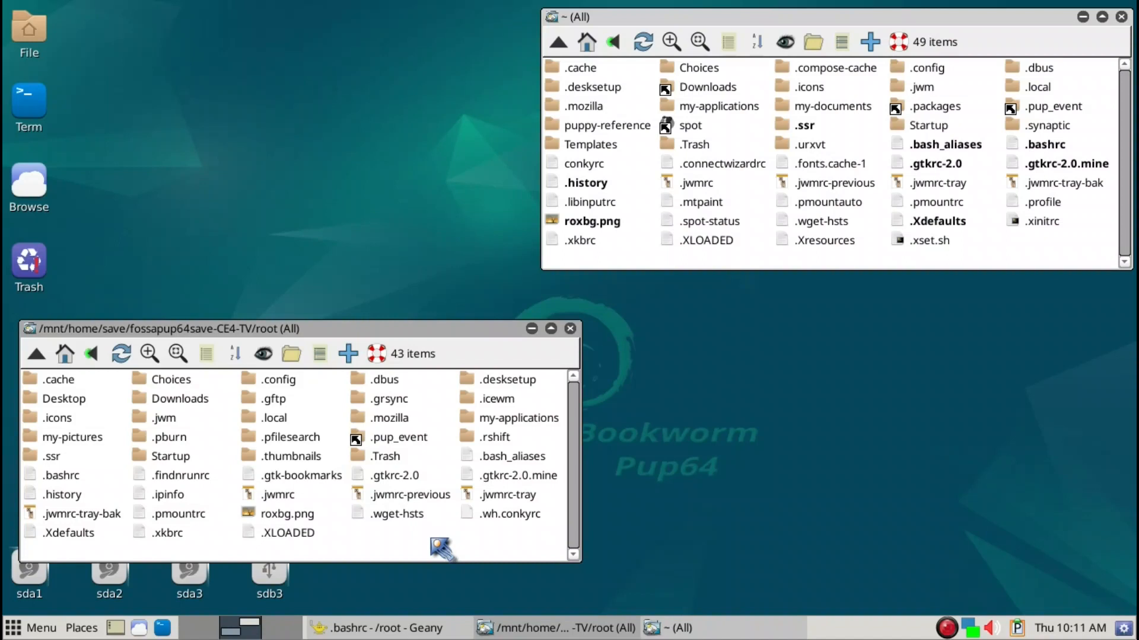
Copy the .Trash, my-pictures, .icons and .gftp folders from the CE4 root folder into the home folder, agreeing to merge .icons
{"action": "left_click", "coordinate": [388, 461]}
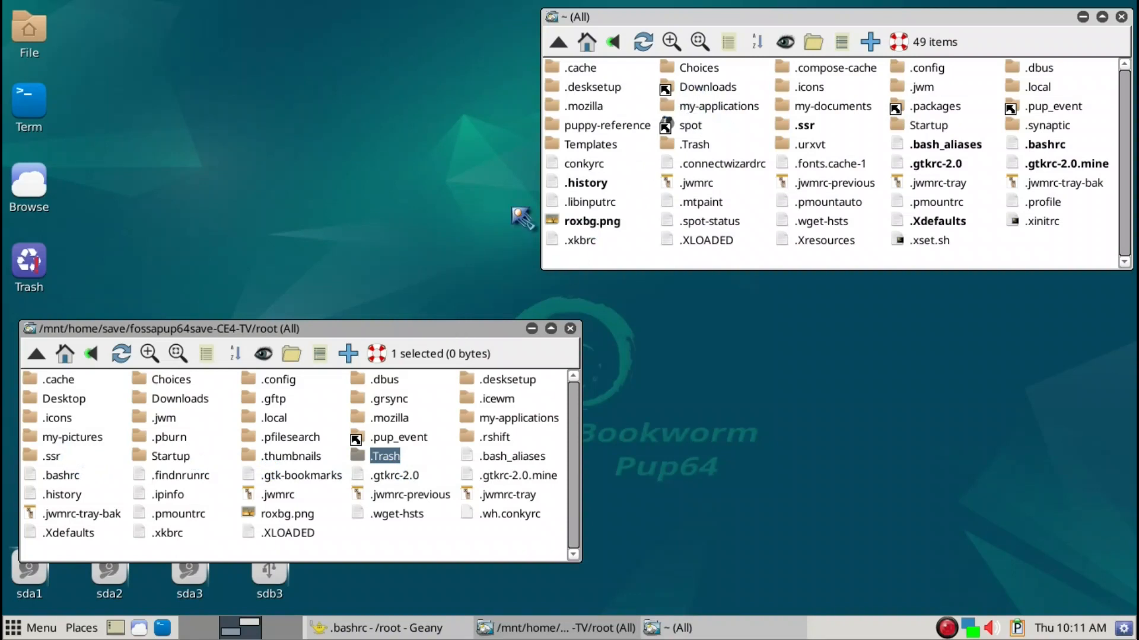
{"action": "left_click", "coordinate": [47, 440], "text": "ctrl"}
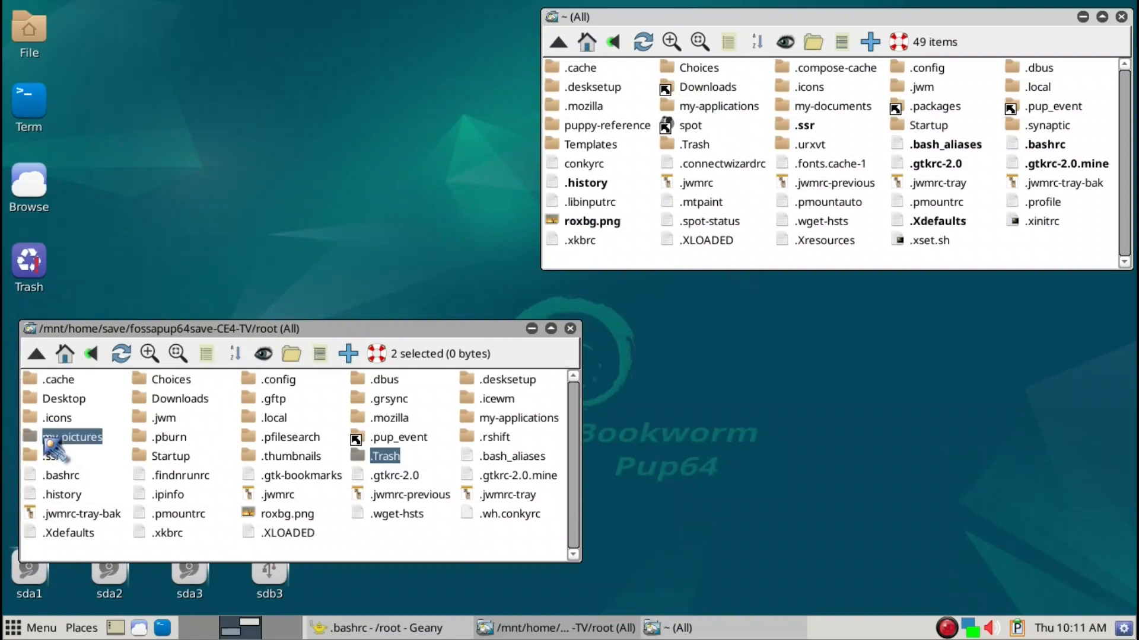
{"action": "left_click_drag", "start_coordinate": [453, 415], "coordinate": [262, 428]}
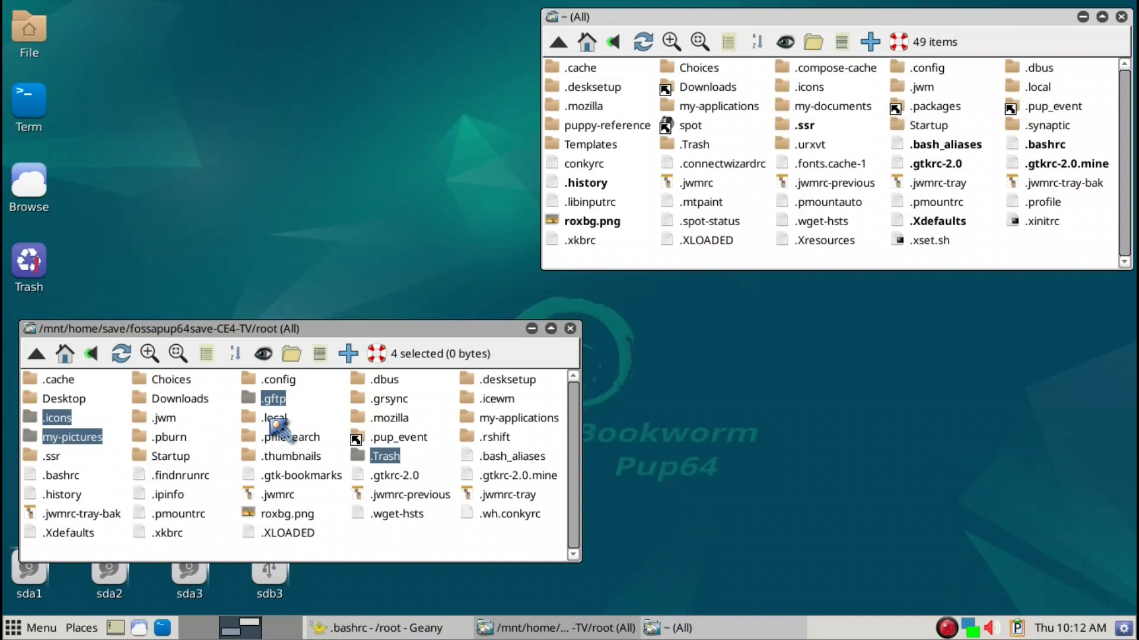
{"action": "left_click_drag", "start_coordinate": [274, 425], "coordinate": [832, 260]}
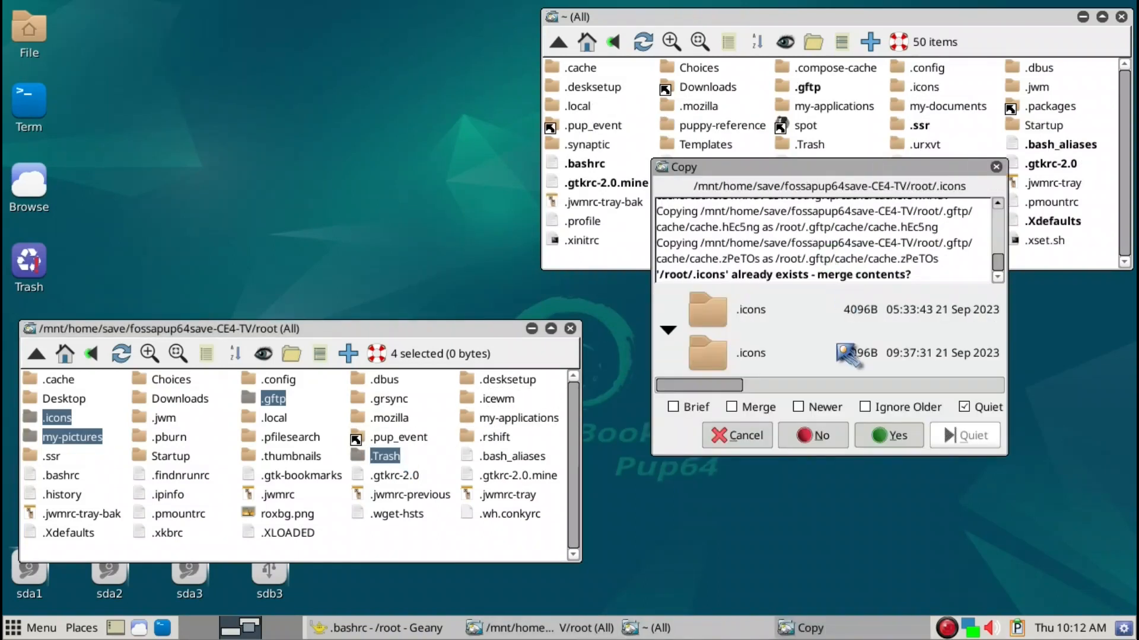
{"action": "left_click", "coordinate": [888, 437]}
{"action": "left_click", "coordinate": [889, 439]}
{"action": "left_click", "coordinate": [887, 438]}
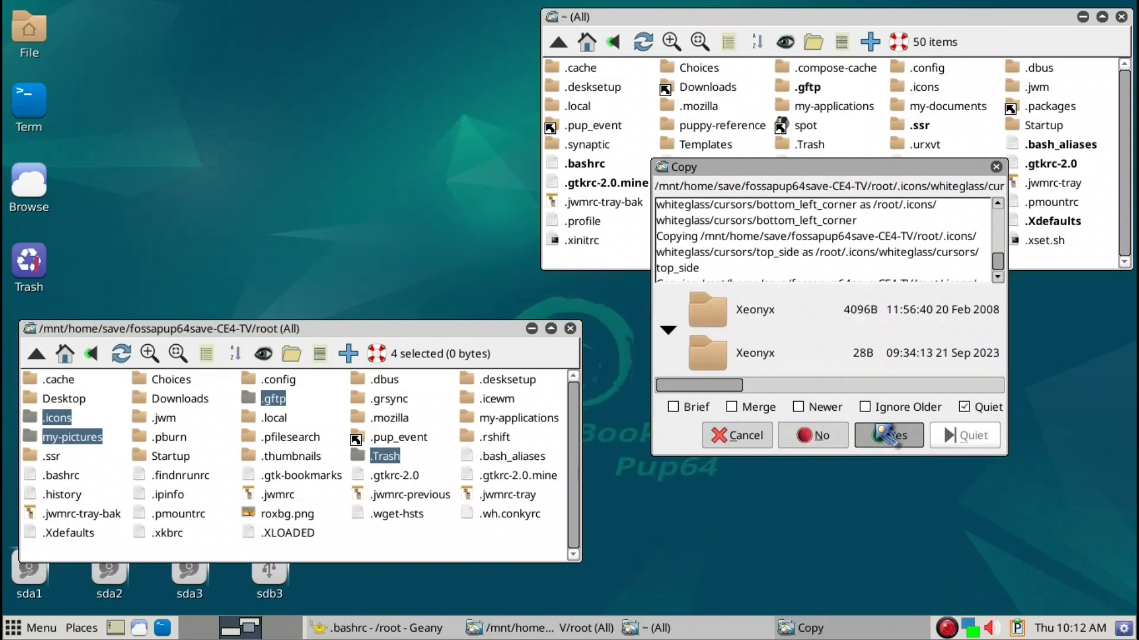
Enable Ignore Older, Newer, Merge and Brief for the running copy, and approve each remaining overwrite until the copy finishes
{"action": "left_click", "coordinate": [865, 406]}
{"action": "left_click", "coordinate": [798, 407]}
{"action": "left_click", "coordinate": [753, 407]}
{"action": "left_click", "coordinate": [691, 407]}
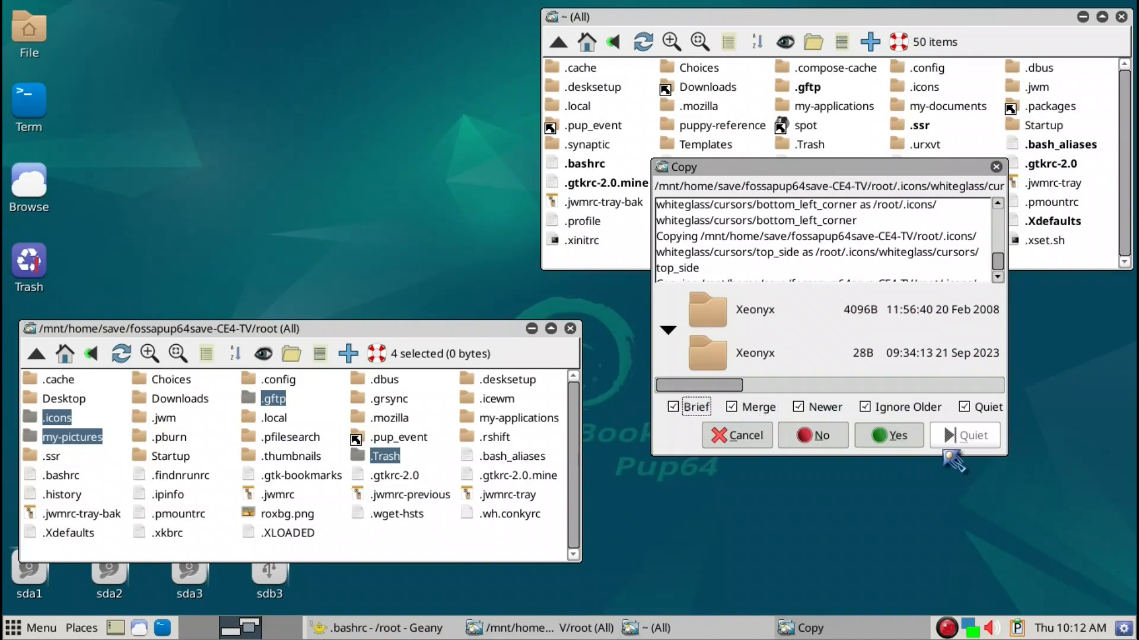
{"action": "left_click", "coordinate": [892, 438]}
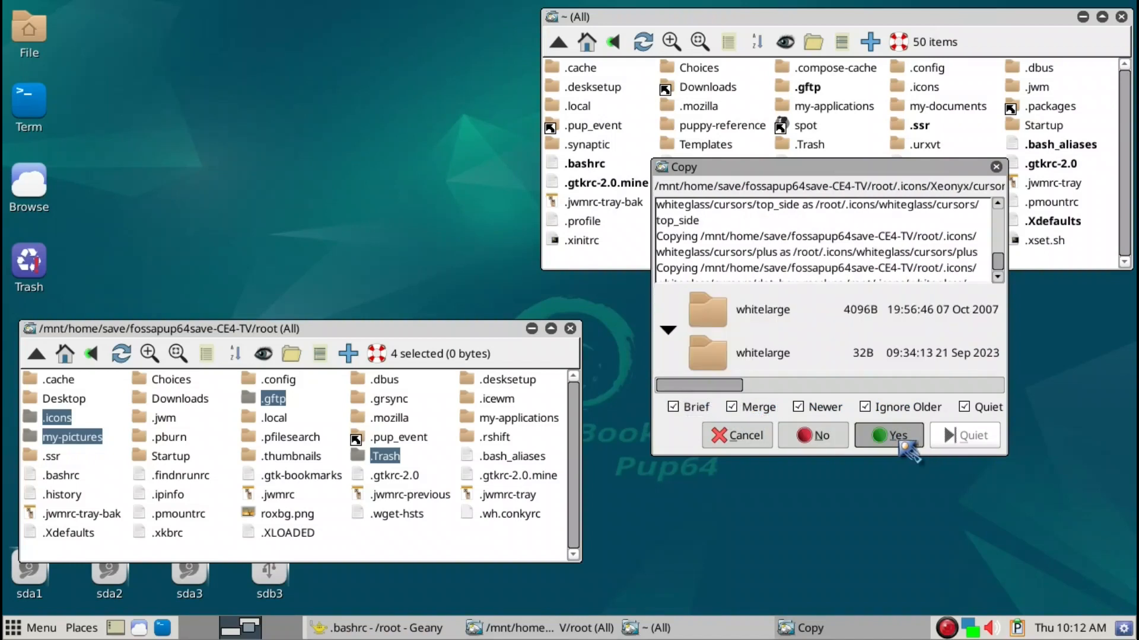
{"action": "left_click", "coordinate": [902, 442]}
{"action": "left_click", "coordinate": [901, 442]}
{"action": "left_click", "coordinate": [902, 442]}
{"action": "left_click", "coordinate": [901, 441]}
{"action": "left_click", "coordinate": [903, 444]}
{"action": "left_click", "coordinate": [903, 444]}
{"action": "left_click", "coordinate": [902, 443]}
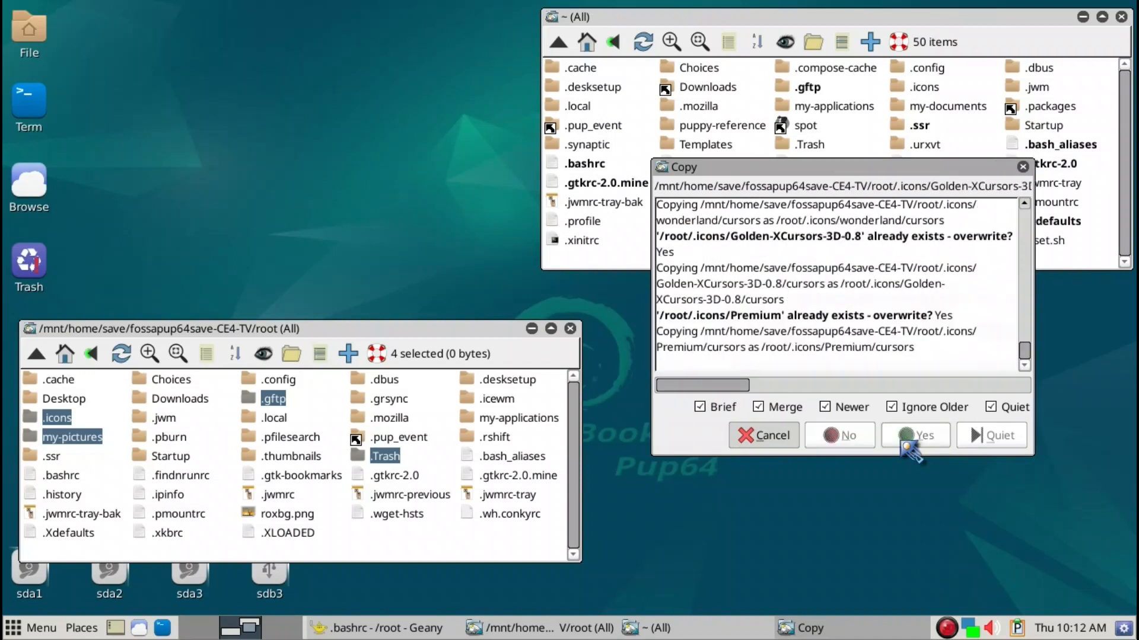
{"action": "left_click", "coordinate": [903, 443]}
{"action": "left_click", "coordinate": [903, 443]}
{"action": "left_click", "coordinate": [903, 444]}
{"action": "left_click", "coordinate": [902, 444]}
{"action": "left_click", "coordinate": [902, 444]}
{"action": "left_click", "coordinate": [903, 444]}
{"action": "left_click", "coordinate": [903, 443]}
{"action": "left_click", "coordinate": [903, 444]}
{"action": "left_click", "coordinate": [902, 444]}
{"action": "left_click", "coordinate": [902, 444]}
{"action": "left_click", "coordinate": [903, 443]}
{"action": "left_click", "coordinate": [902, 443]}
{"action": "left_click", "coordinate": [903, 444]}
{"action": "left_click", "coordinate": [902, 444]}
{"action": "left_click", "coordinate": [902, 444]}
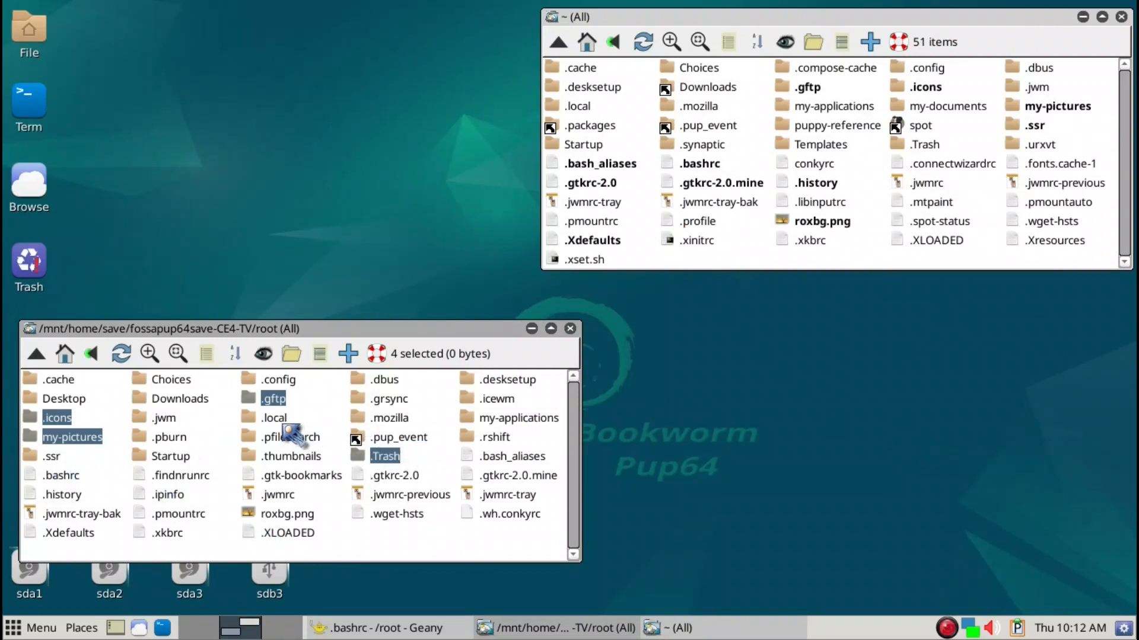
Copy jwmrc-theme and jwmrc-personal from the CE4 .jwm folder into the home .jwm folder, overwriting the existing files
{"action": "left_click", "coordinate": [164, 418]}
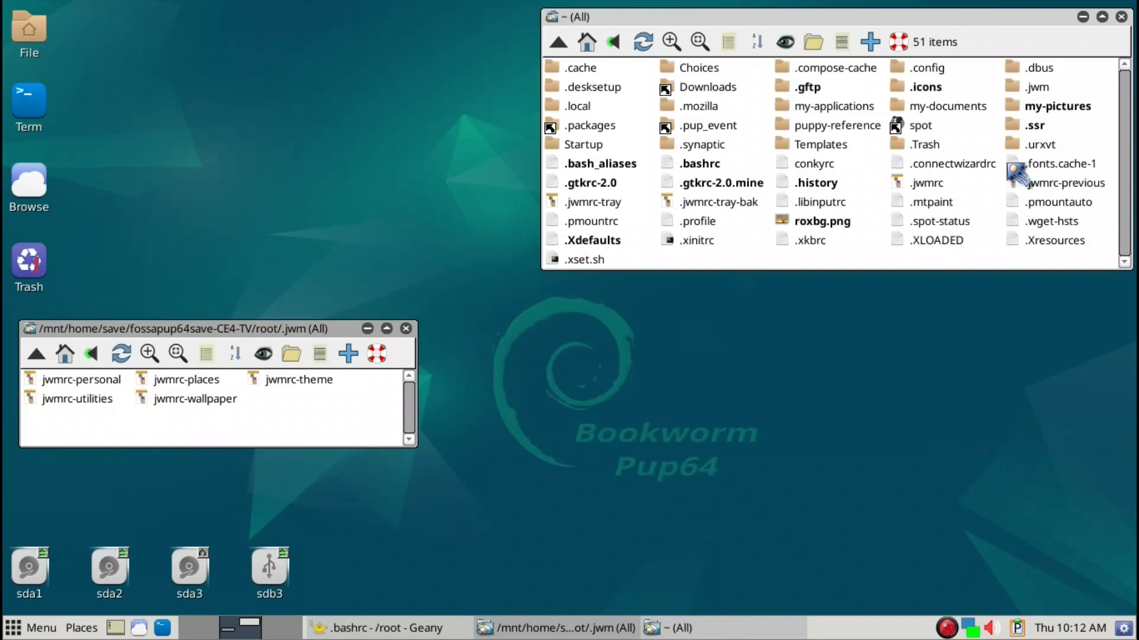
{"action": "left_click", "coordinate": [1047, 89]}
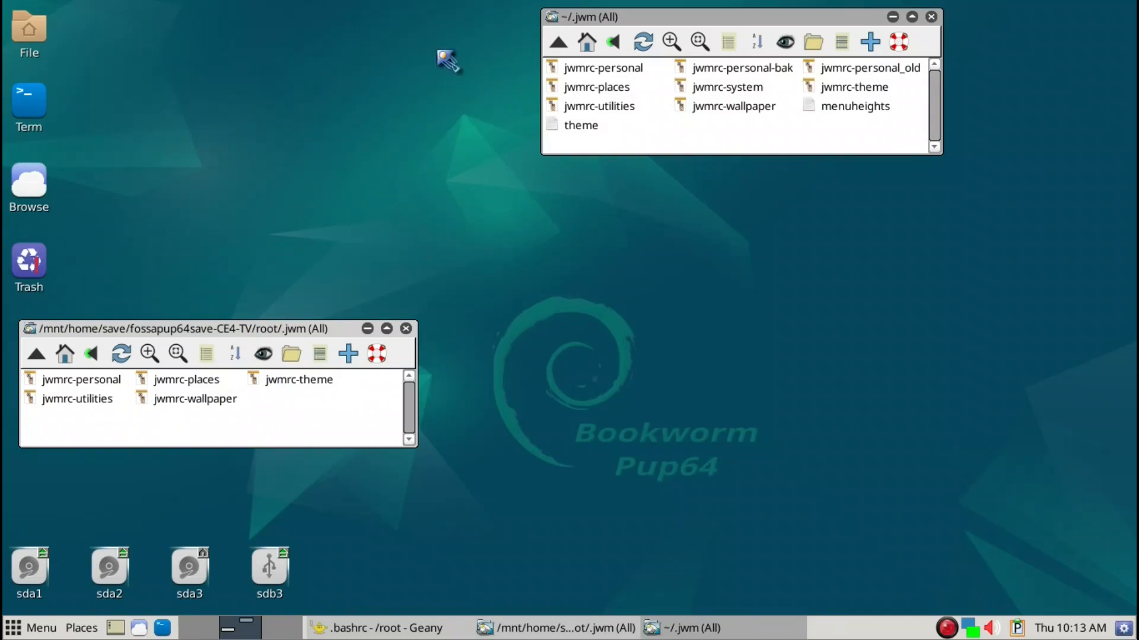
{"action": "left_click", "coordinate": [304, 383]}
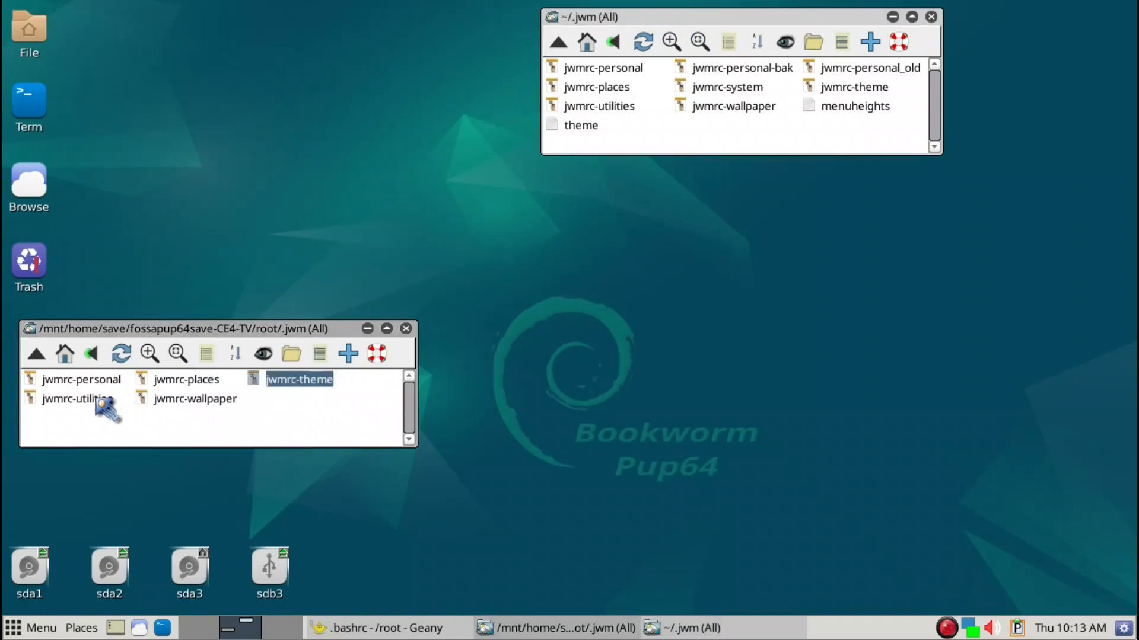
{"action": "left_click", "coordinate": [89, 383], "text": "ctrl"}
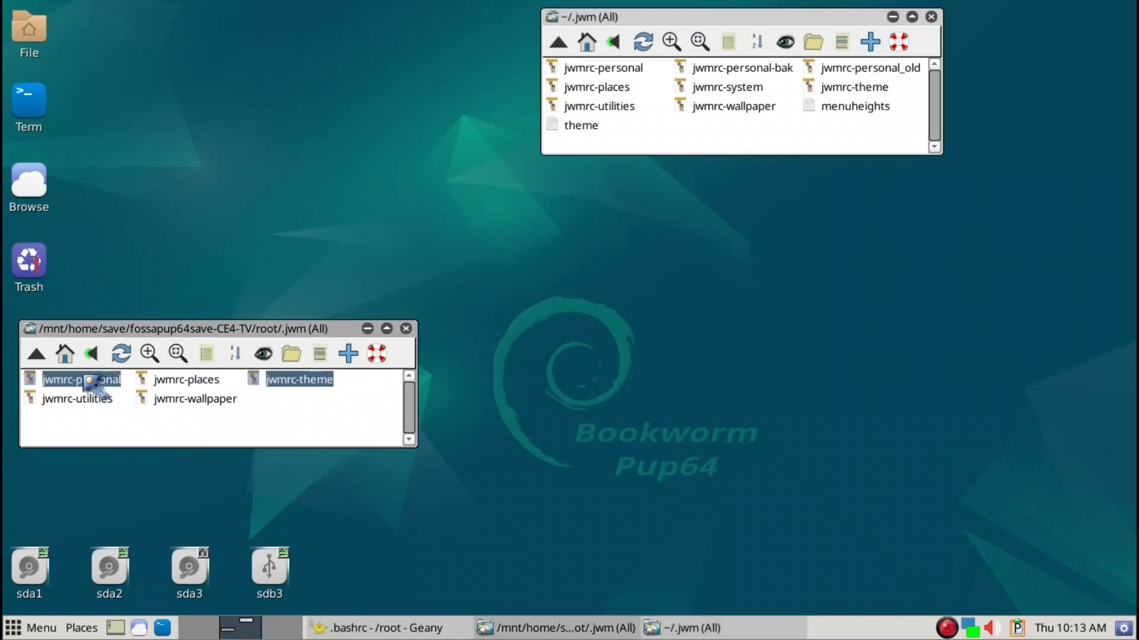
{"action": "left_click_drag", "start_coordinate": [89, 382], "coordinate": [763, 145]}
{"action": "left_click", "coordinate": [826, 321]}
{"action": "left_click", "coordinate": [820, 320]}
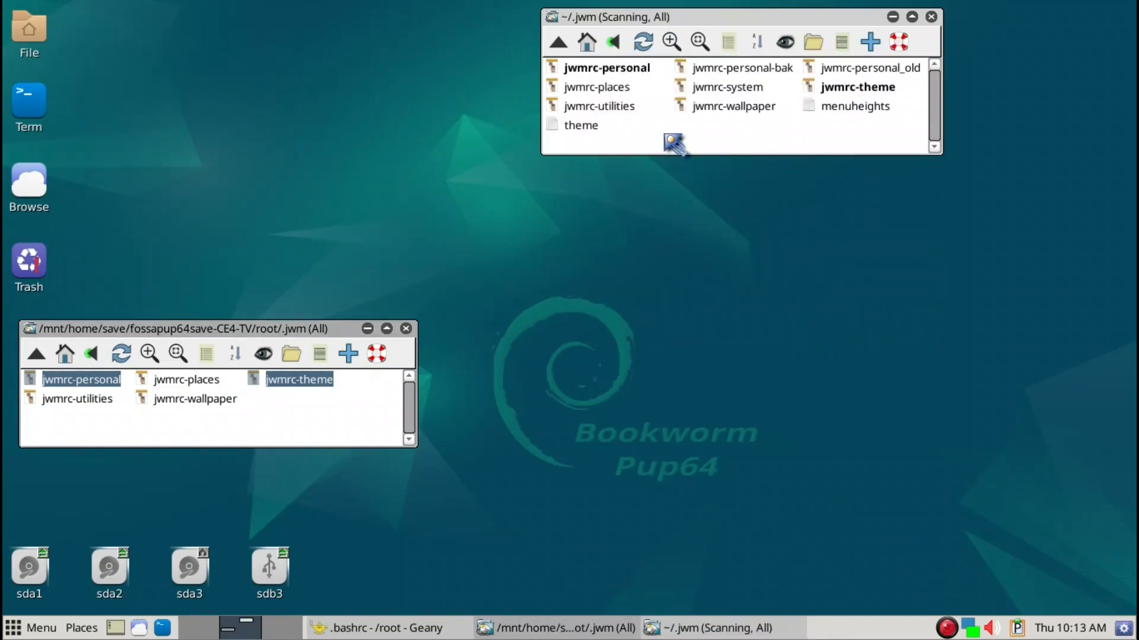
Open the .config folder in both the home window and the CE4 root window
{"action": "key", "text": "BackSpace"}
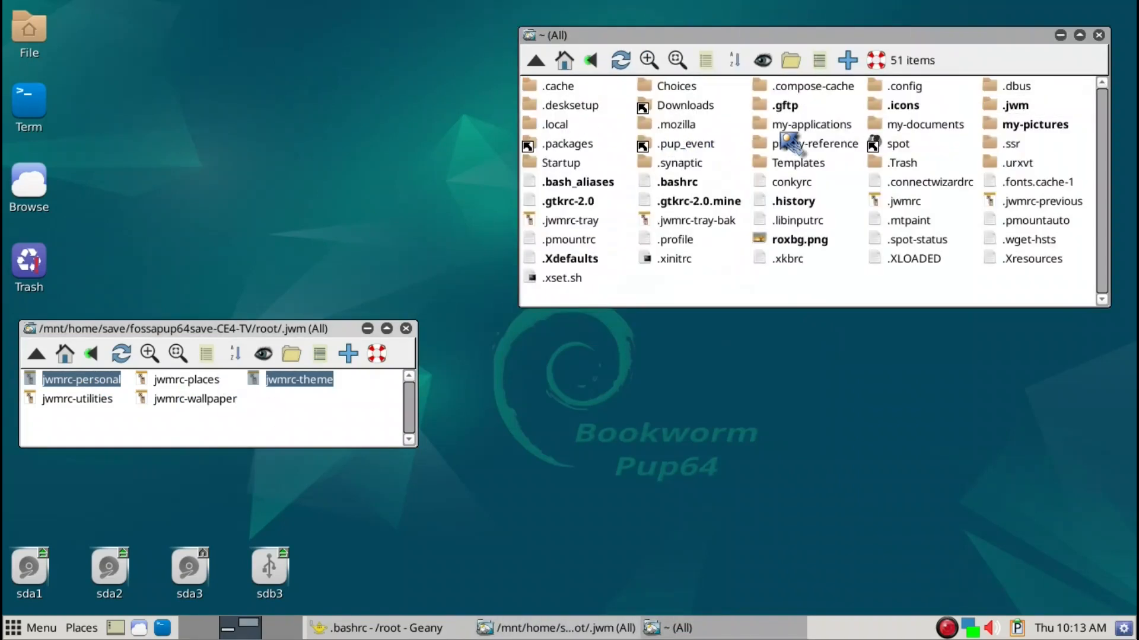
{"action": "left_click", "coordinate": [904, 89]}
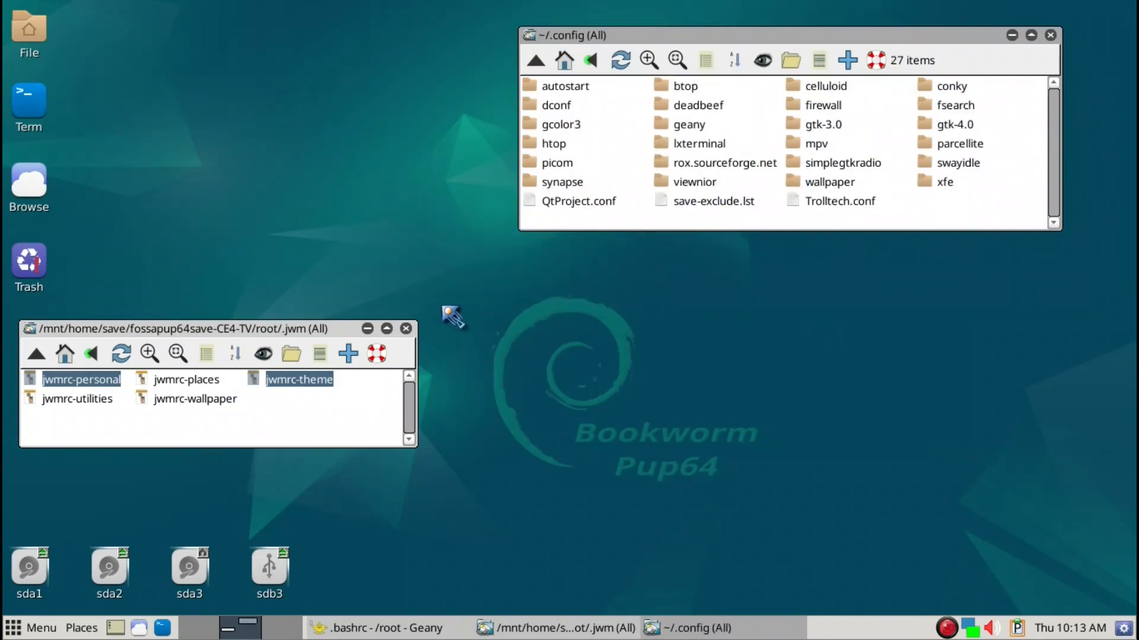
{"action": "left_click", "coordinate": [332, 441]}
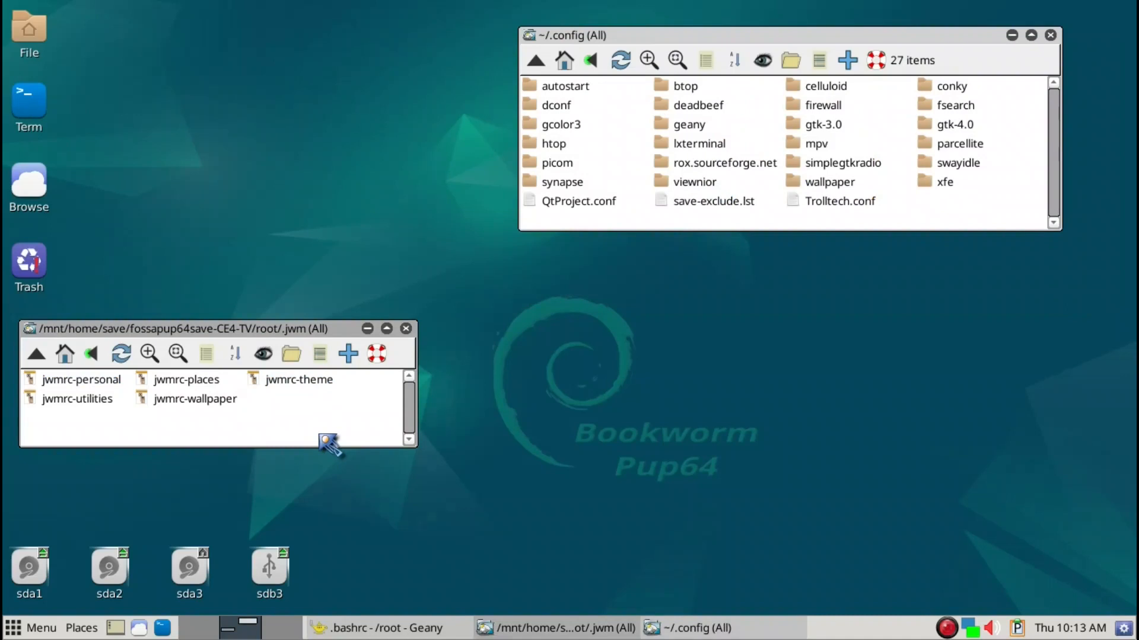
{"action": "key", "text": "BackSpace"}
{"action": "left_click", "coordinate": [281, 384]}
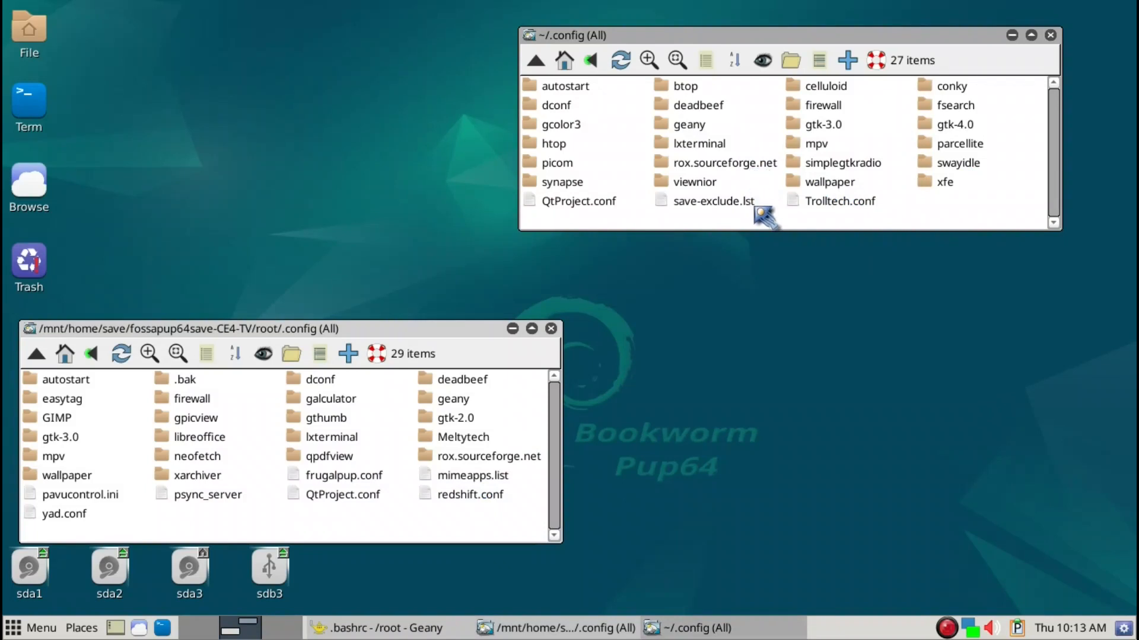
Delete the rox.sourceforge.net folder from the home .config folder with the Quiet and Force options on
{"action": "key", "text": "Delete"}
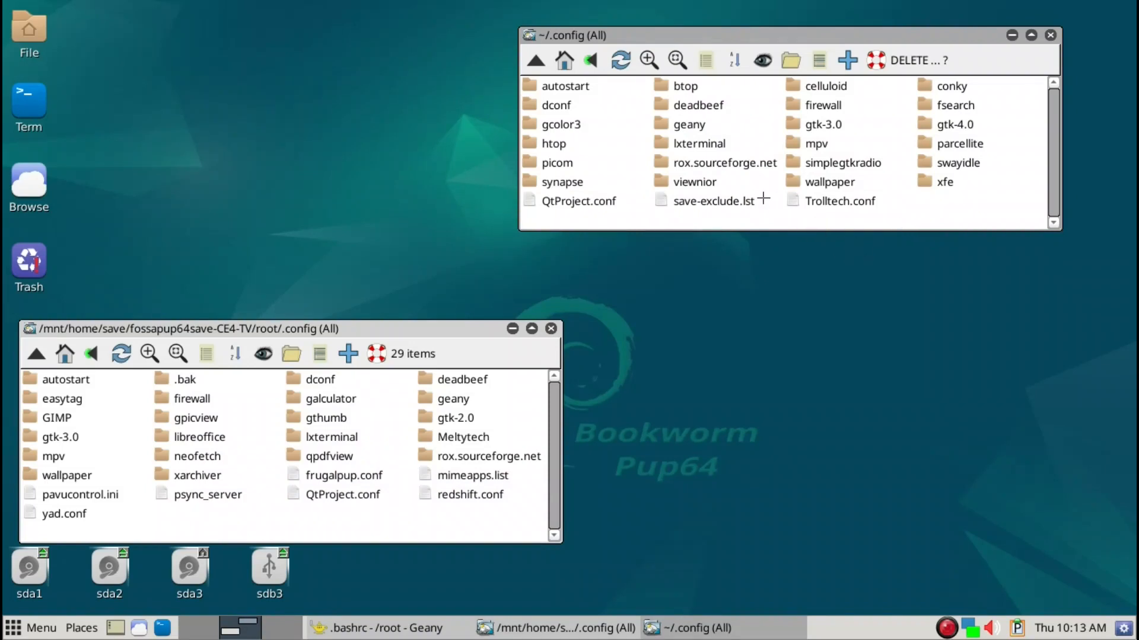
{"action": "right_click", "coordinate": [756, 168]}
{"action": "mouse_move", "coordinate": [756, 168]}
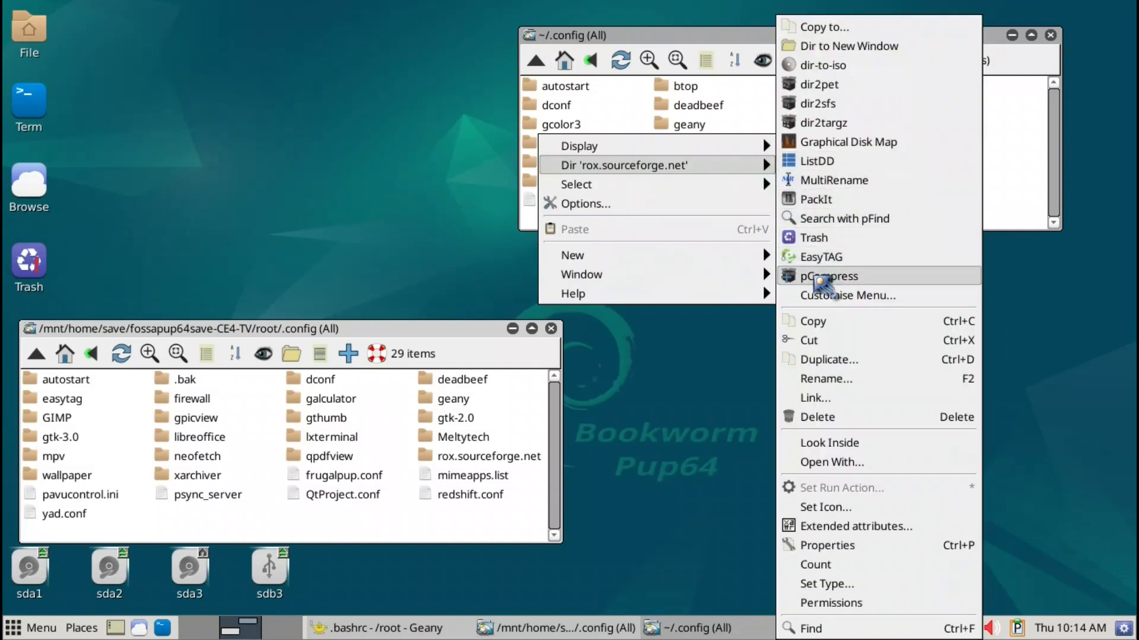
{"action": "left_click", "coordinate": [813, 417]}
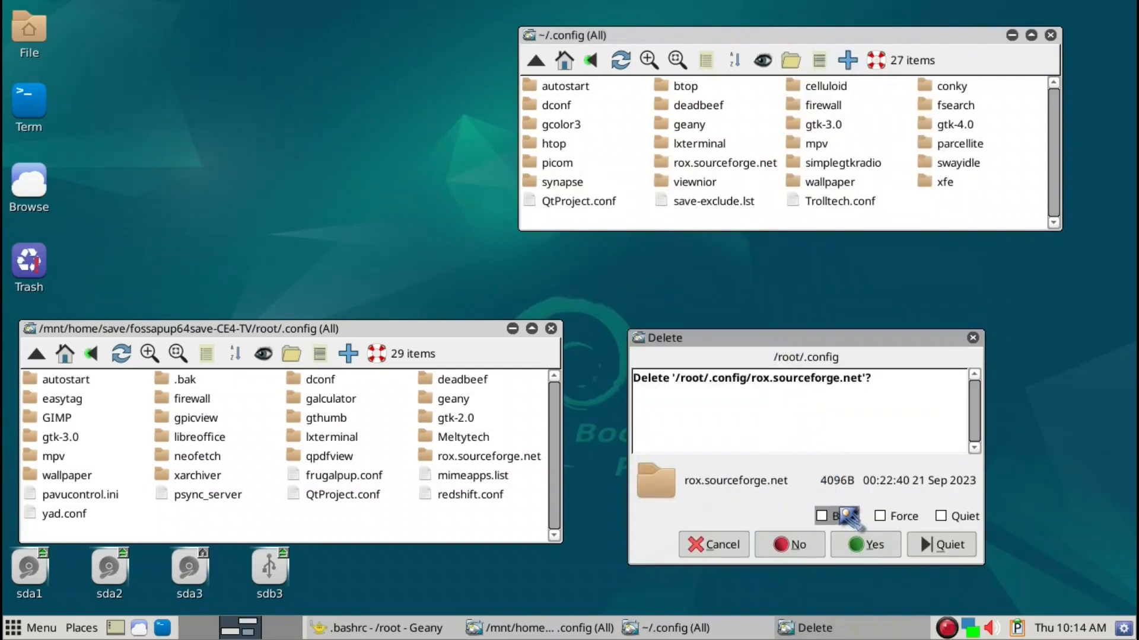
{"action": "left_click", "coordinate": [941, 517]}
{"action": "left_click", "coordinate": [880, 516]}
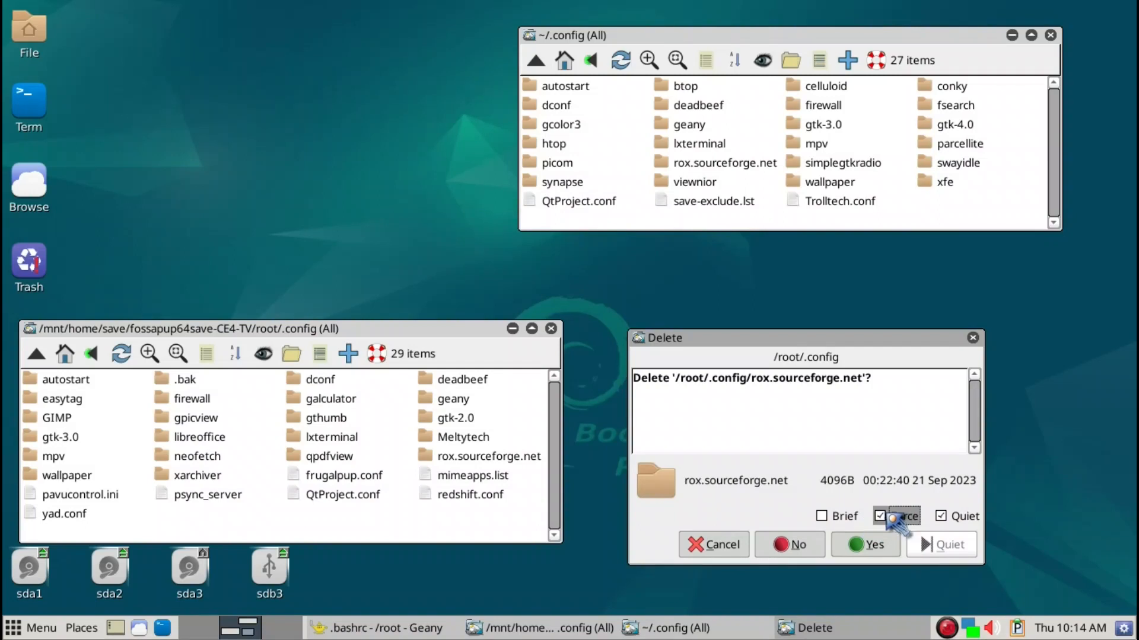
{"action": "left_click", "coordinate": [866, 544]}
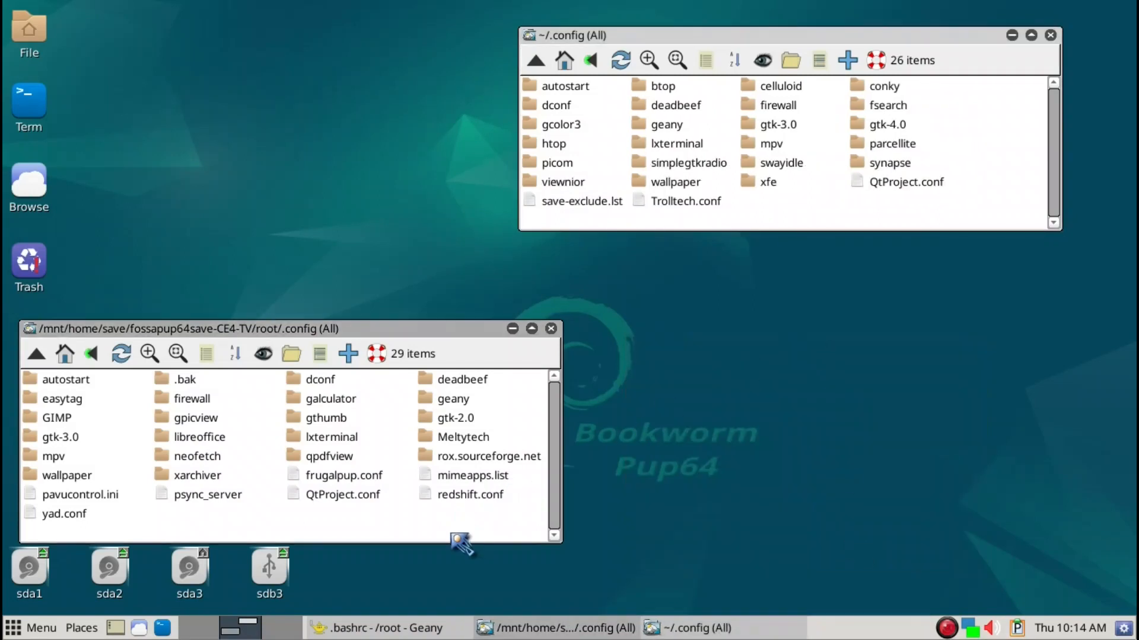
Start copying the rox.sourceforge.net, lxterminal, gthumb, geany, GIMP, deadbeef and gtk-3.0 folders from the CE4 .config folder to the home .config folder
{"action": "left_click", "coordinate": [456, 461]}
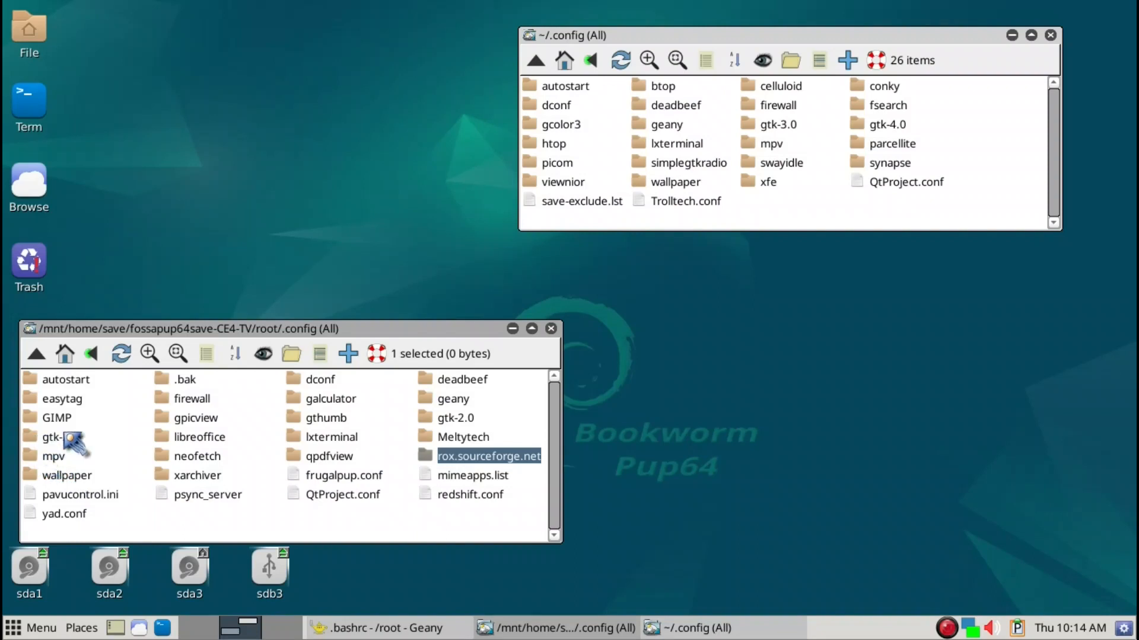
{"action": "left_click", "coordinate": [325, 438], "text": "ctrl"}
{"action": "left_click_drag", "start_coordinate": [497, 440], "coordinate": [320, 428]}
{"action": "left_click", "coordinate": [316, 420], "text": "ctrl"}
{"action": "left_click_drag", "start_coordinate": [380, 474], "coordinate": [431, 408]}
{"action": "left_click", "coordinate": [433, 401], "text": "ctrl"}
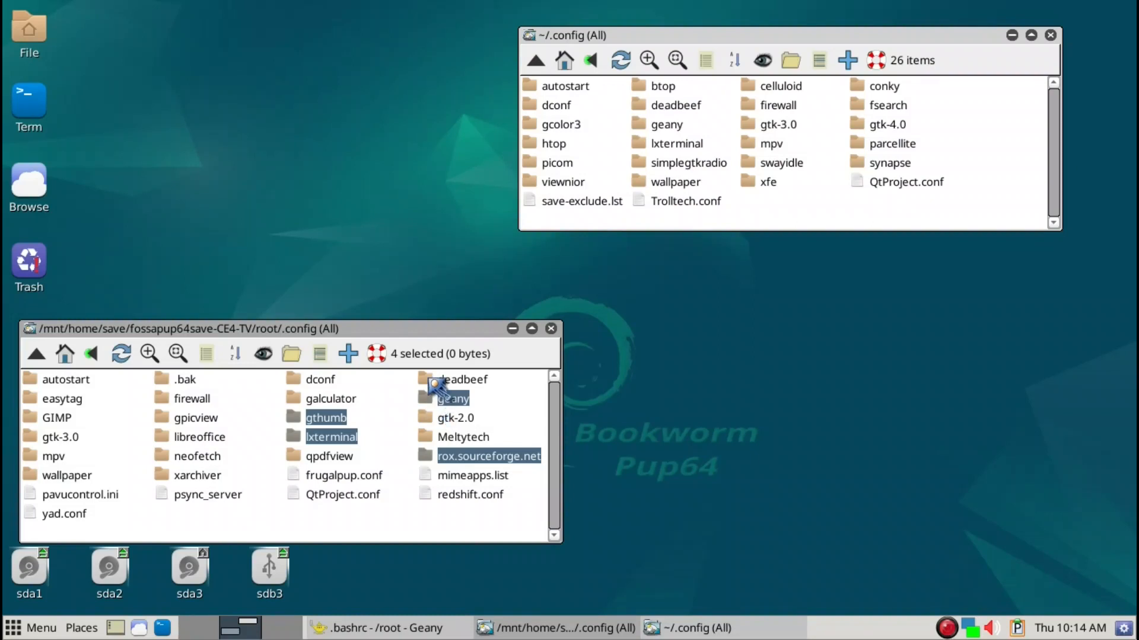
{"action": "left_click_drag", "start_coordinate": [435, 386], "coordinate": [67, 428]}
{"action": "left_click", "coordinate": [62, 423], "text": "ctrl"}
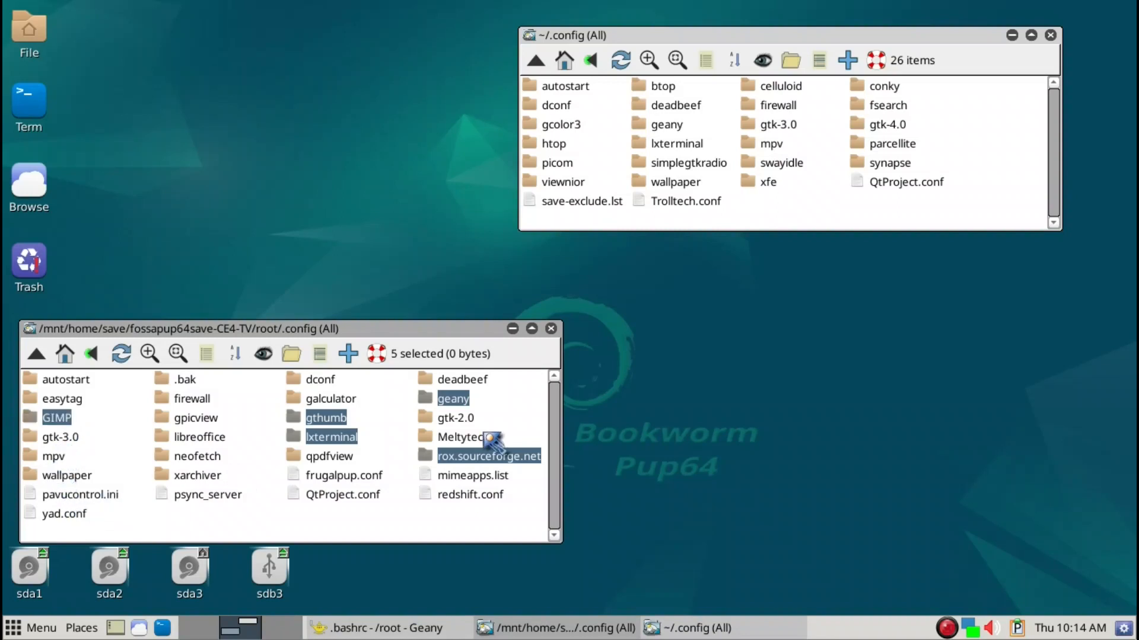
{"action": "left_click", "coordinate": [472, 382], "text": "ctrl"}
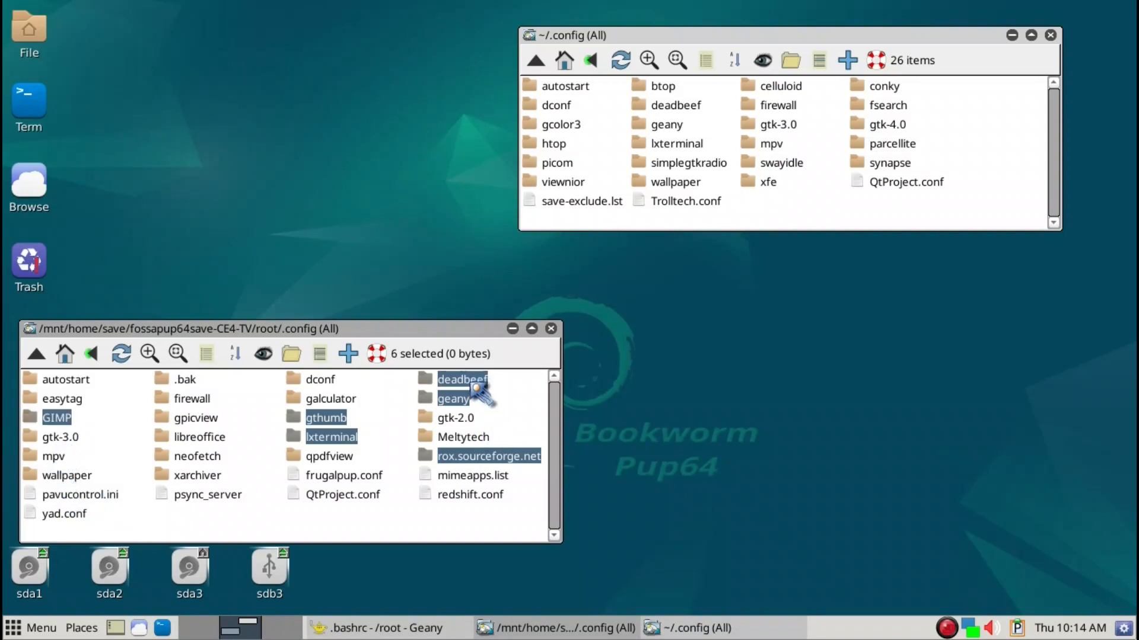
{"action": "left_click", "coordinate": [448, 422], "text": "ctrl"}
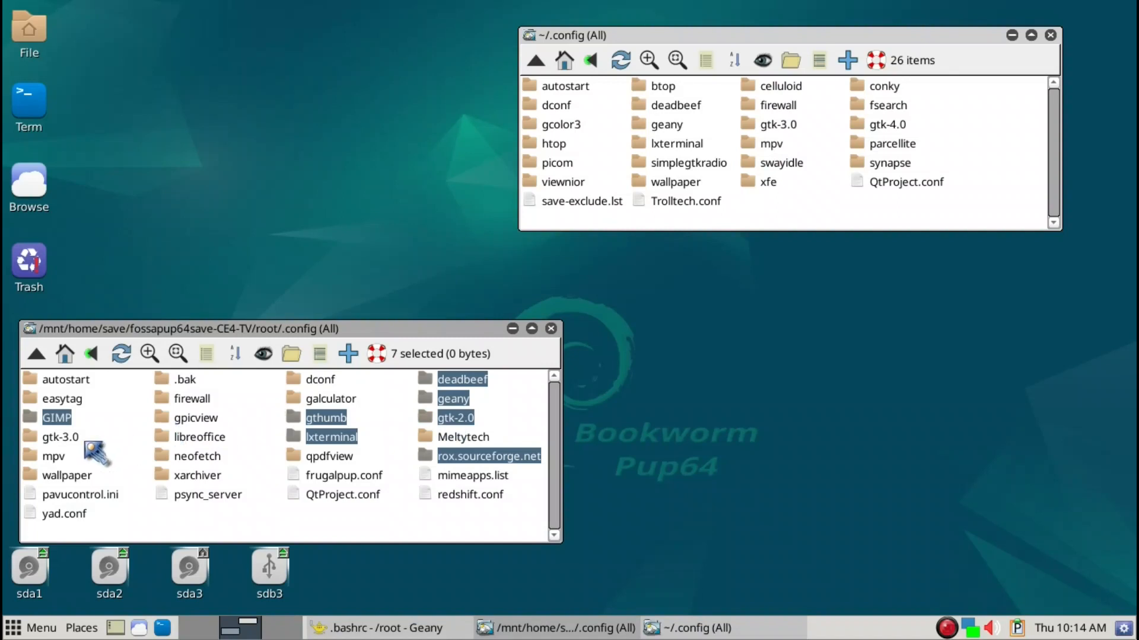
{"action": "left_click", "coordinate": [60, 437], "text": "ctrl"}
{"action": "left_click", "coordinate": [451, 419], "text": "ctrl"}
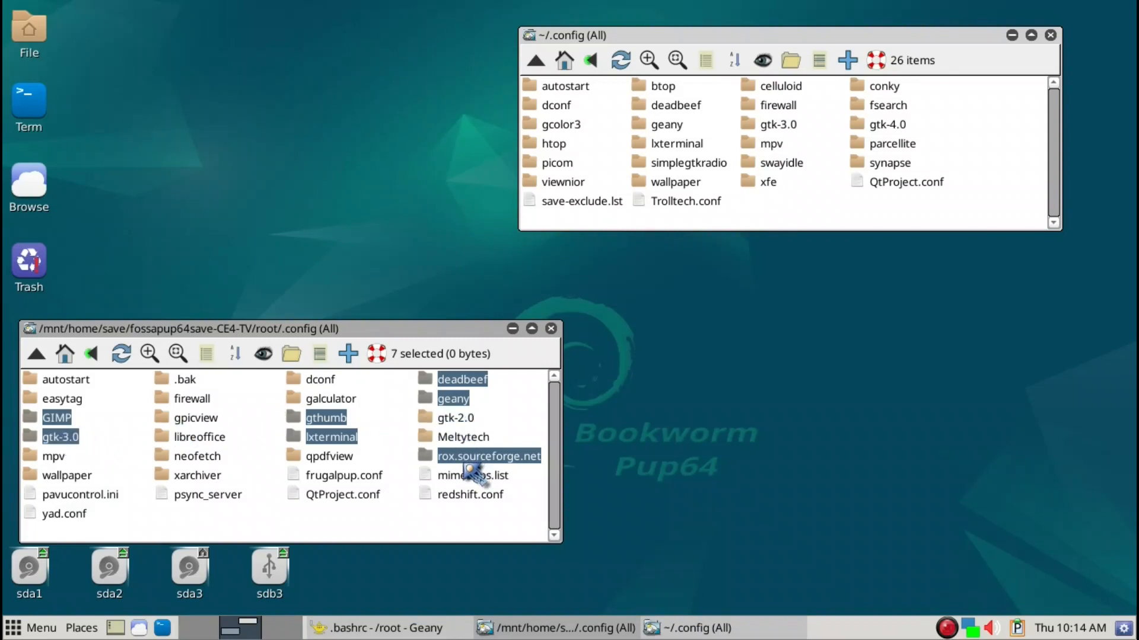
{"action": "left_click_drag", "start_coordinate": [471, 473], "coordinate": [939, 219]}
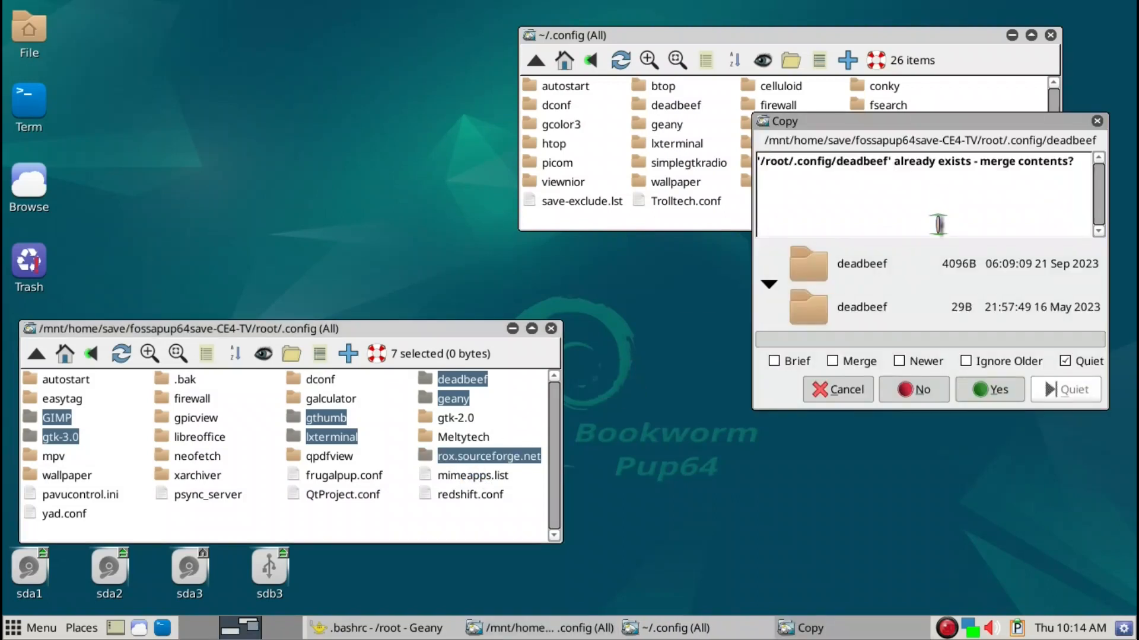
Enable Newer, Merge and Brief for the running copy, and approve merging the deadbeef folder
{"action": "left_click", "coordinate": [902, 363]}
{"action": "left_click", "coordinate": [842, 363]}
{"action": "left_click", "coordinate": [784, 363]}
{"action": "left_click", "coordinate": [993, 389]}
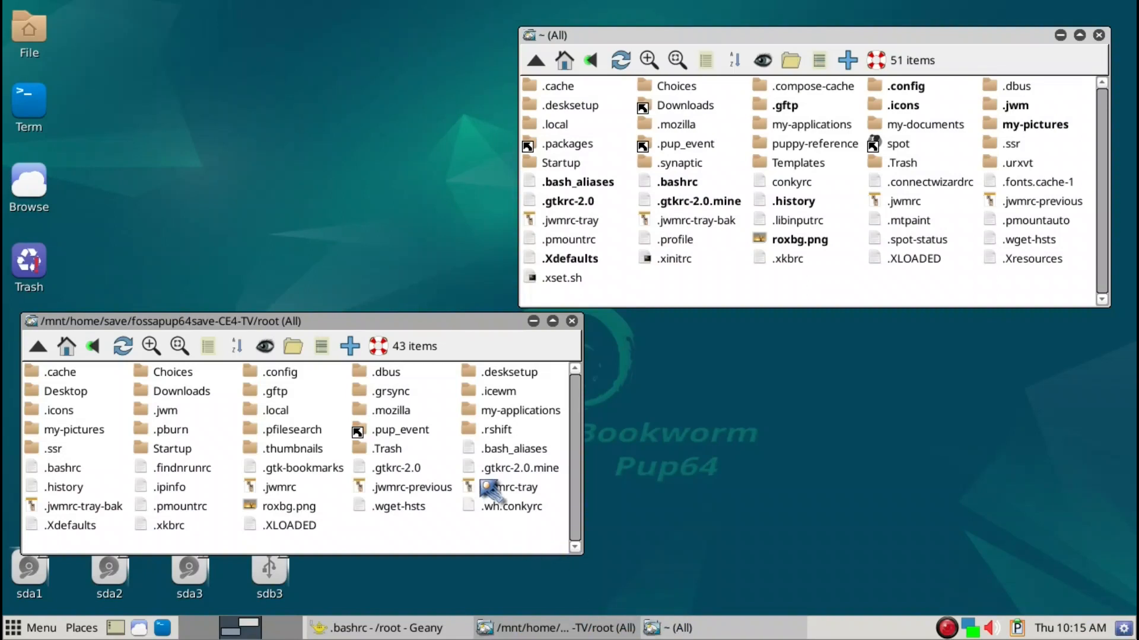
Copy .jwmrc-tray from the CE4 root folder into the home folder, overwriting the existing file
{"action": "left_click_drag", "start_coordinate": [503, 487], "coordinate": [883, 291]}
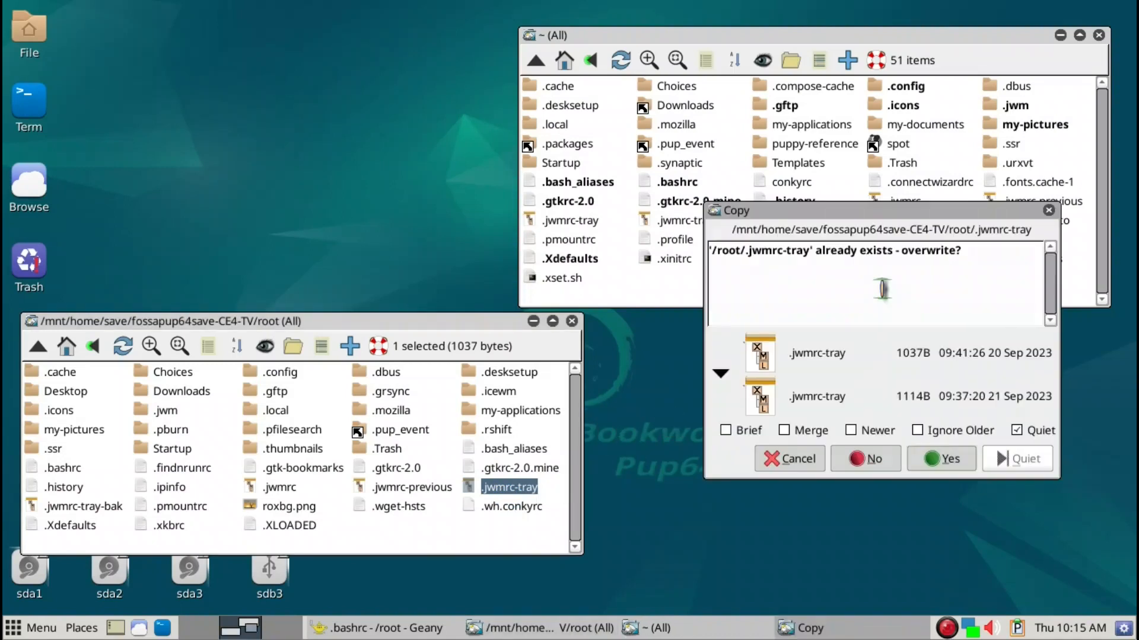
{"action": "left_click", "coordinate": [943, 459]}
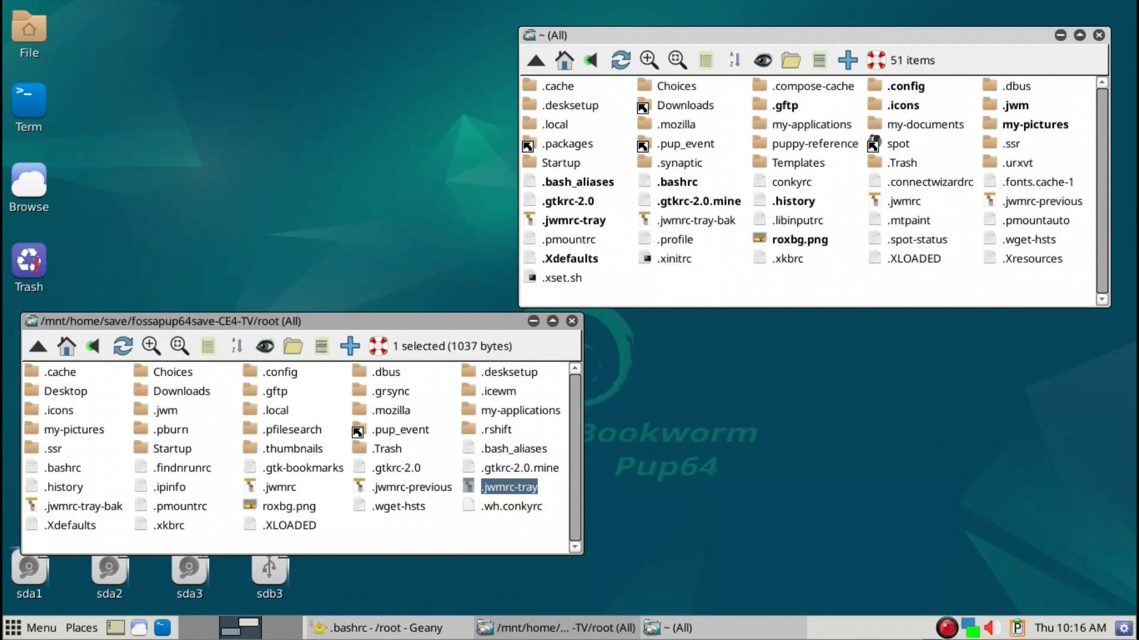
{"action": "left_click", "coordinate": [947, 628]}
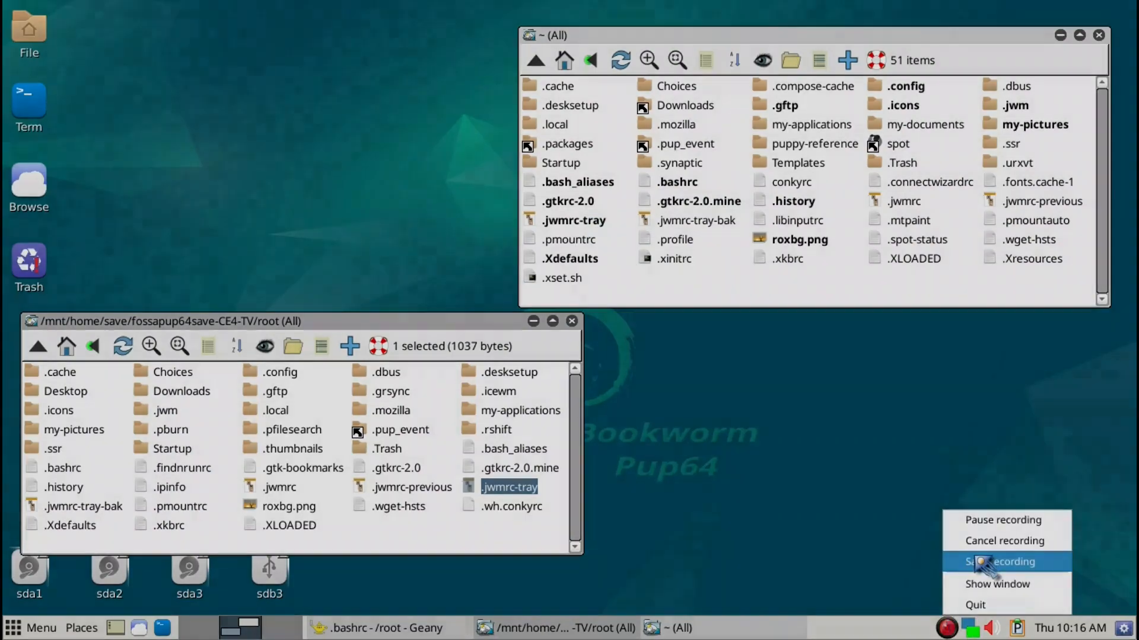
{"action": "left_click", "coordinate": [1016, 561]}
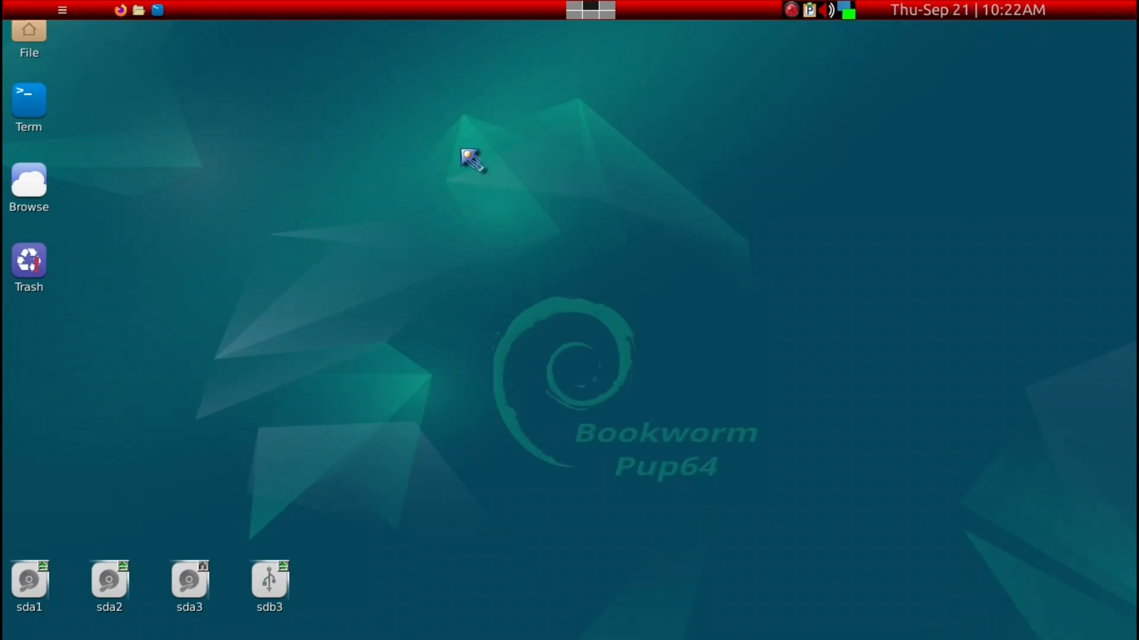
Inspect the desktop application menu and the home folder window in the new theme, and close the window
{"action": "right_click", "coordinate": [536, 217]}
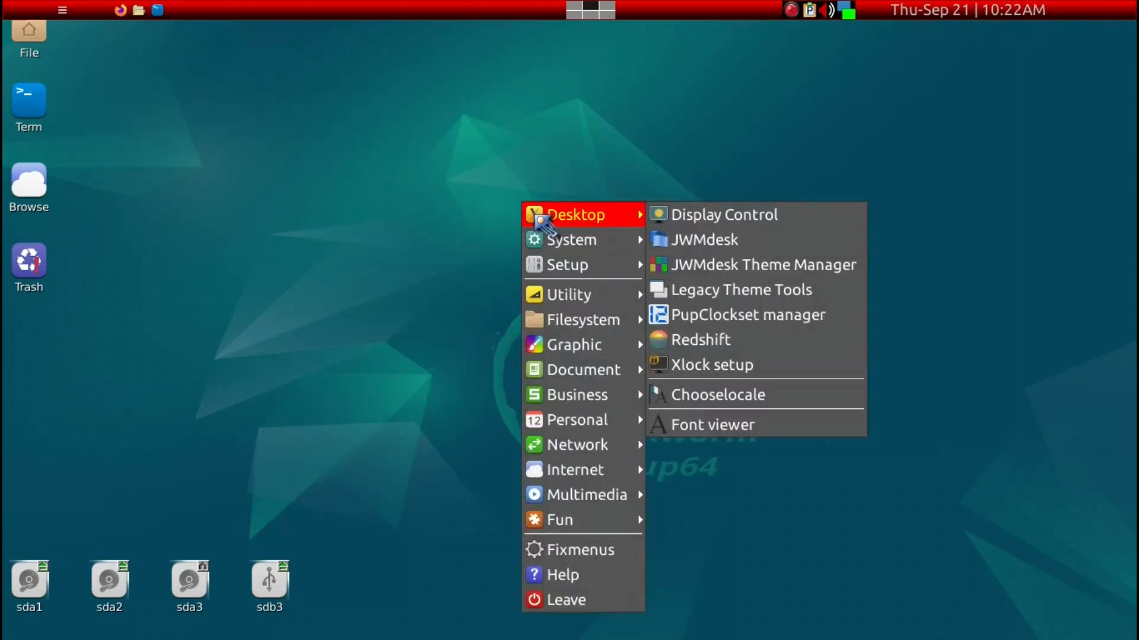
{"action": "mouse_move", "coordinate": [578, 396]}
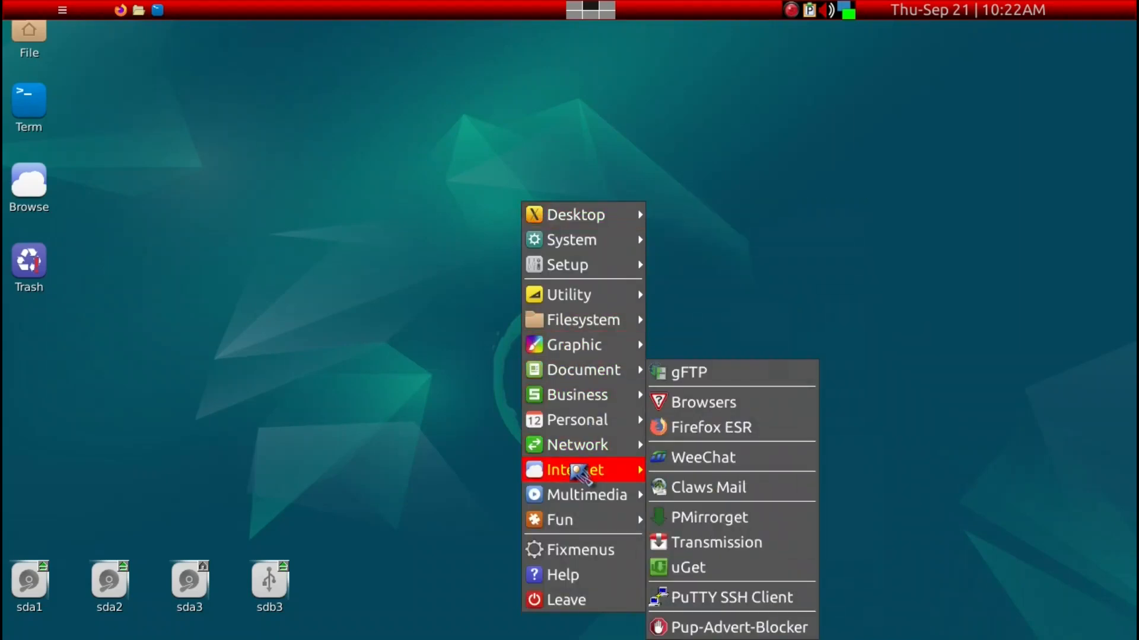
{"action": "left_click", "coordinate": [693, 261]}
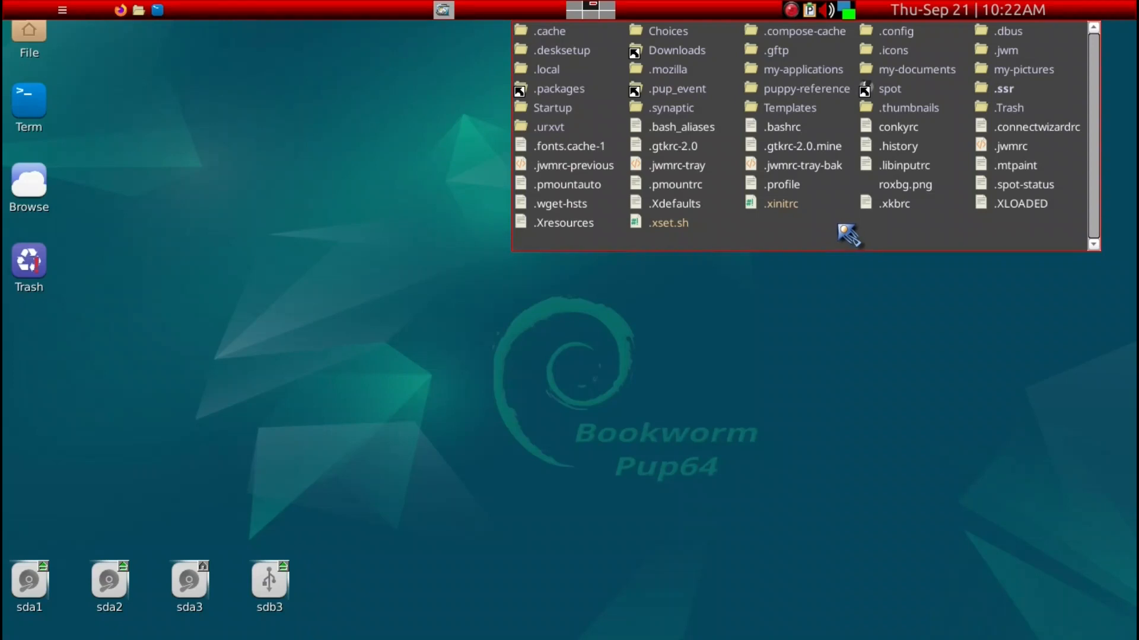
{"action": "key", "text": "alt+F4"}
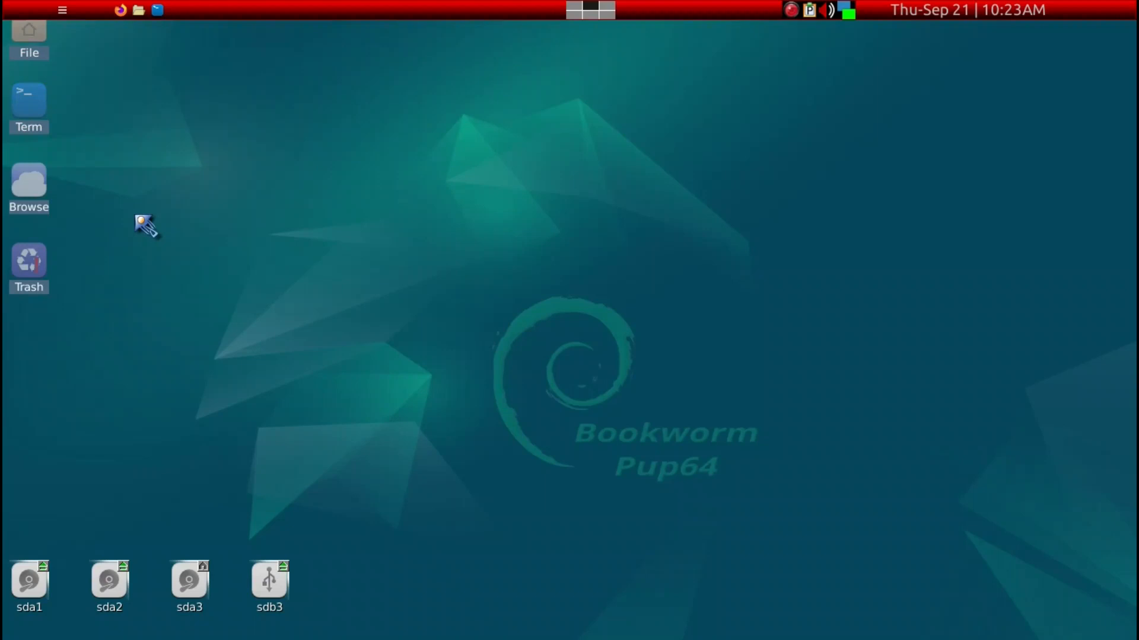
Remove the File, Term, Browse and Trash icons from the desktop
{"action": "right_click", "coordinate": [37, 184]}
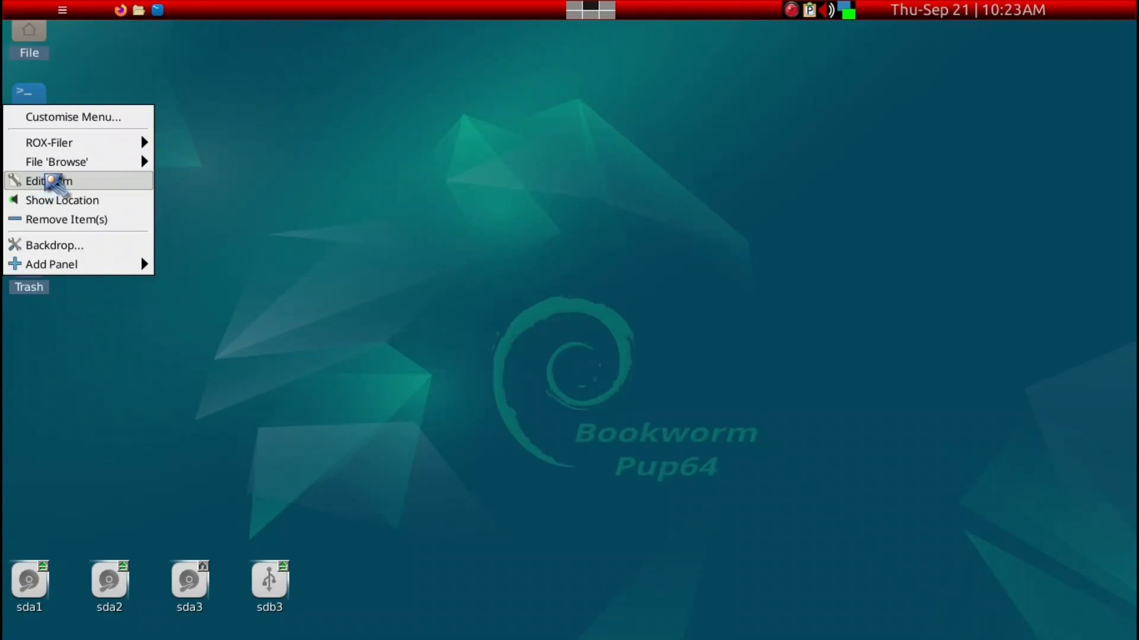
{"action": "left_click", "coordinate": [70, 220]}
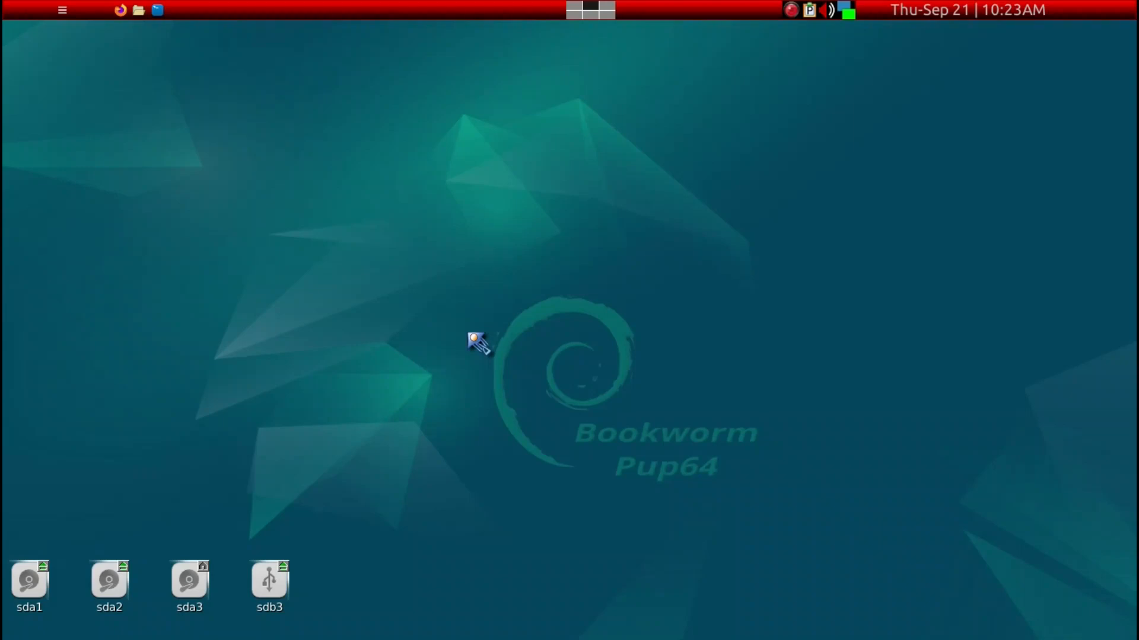
Open the my-applications/bin folder inside the home folder
{"action": "key", "text": "super+e"}
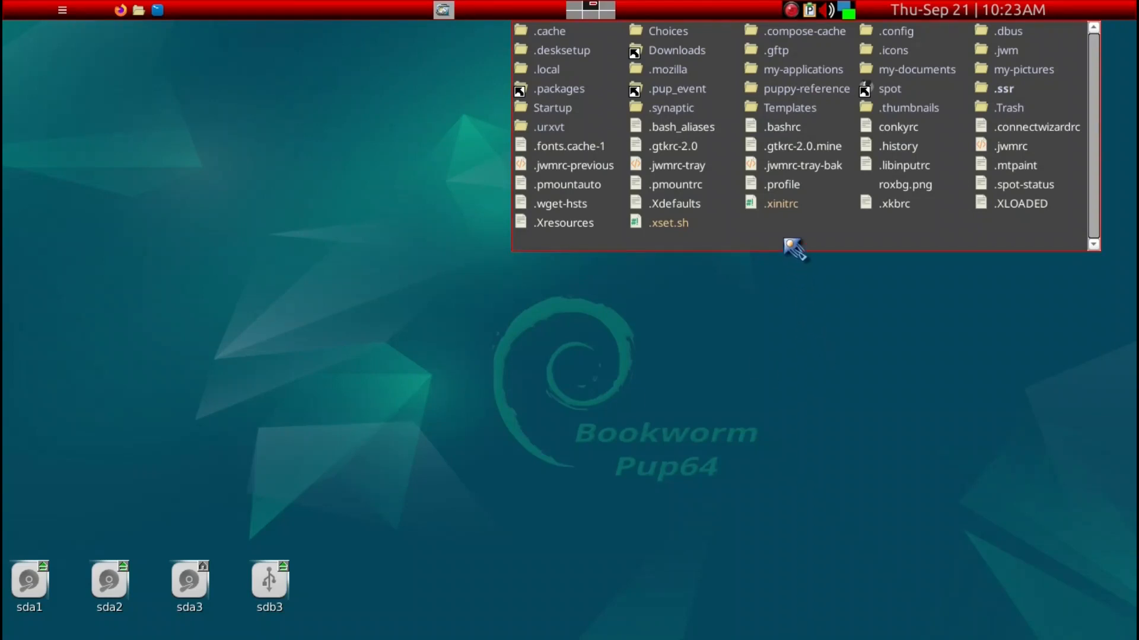
{"action": "double_click", "coordinate": [829, 70]}
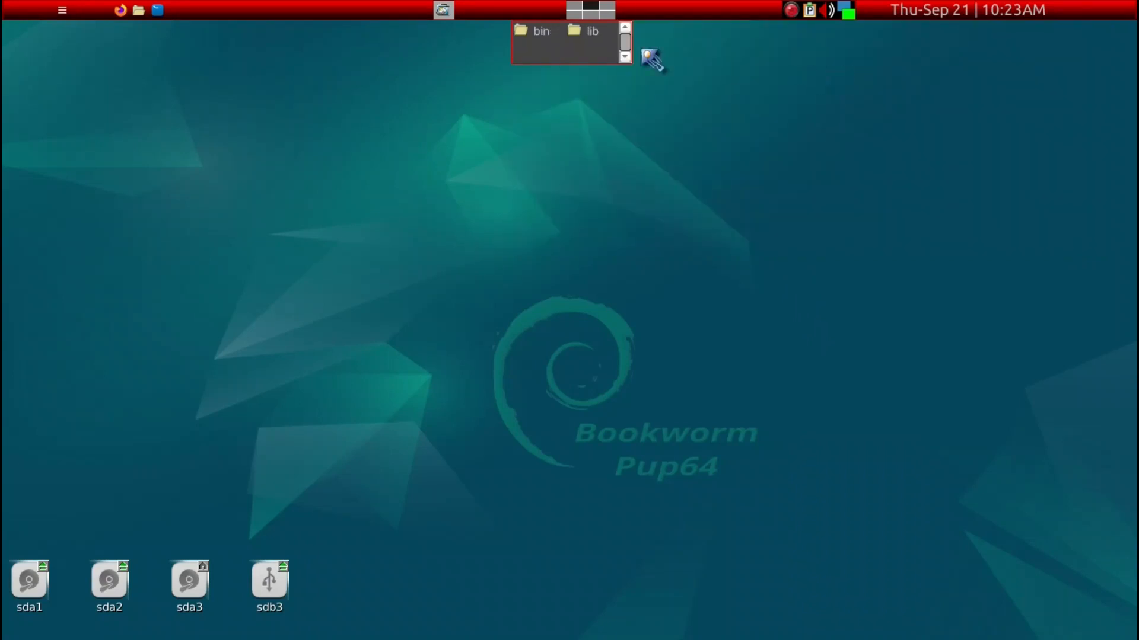
{"action": "double_click", "coordinate": [547, 38]}
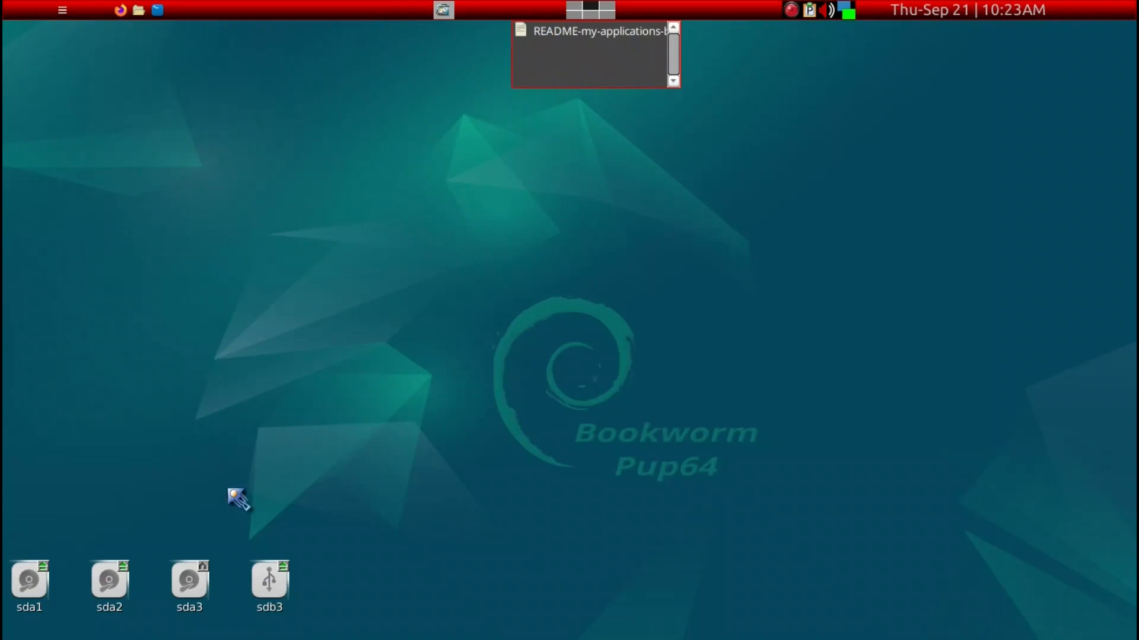
Open root/my-applications/bin of the fossapup64save-CE4-TV save folder on sda3 in a second window
{"action": "left_click", "coordinate": [194, 576]}
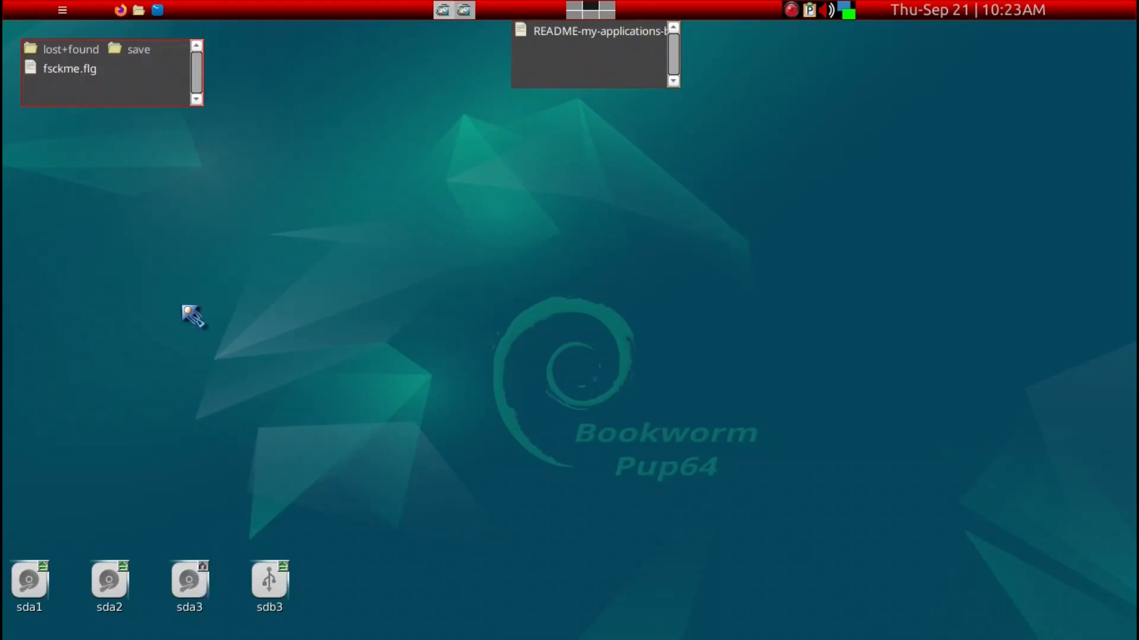
{"action": "double_click", "coordinate": [140, 50]}
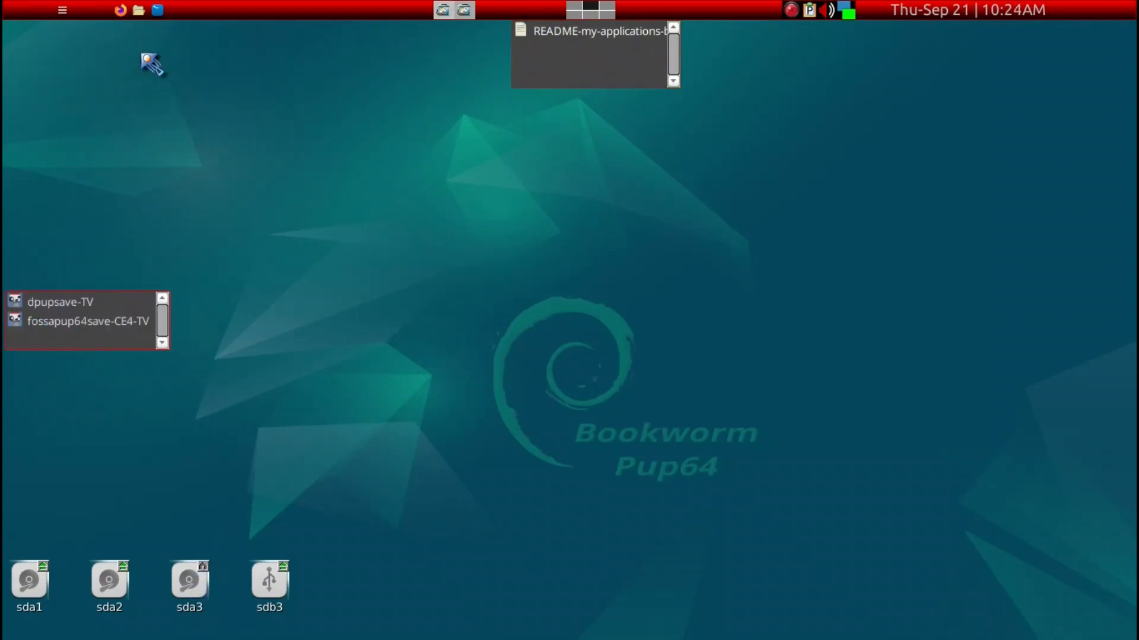
{"action": "double_click", "coordinate": [74, 324]}
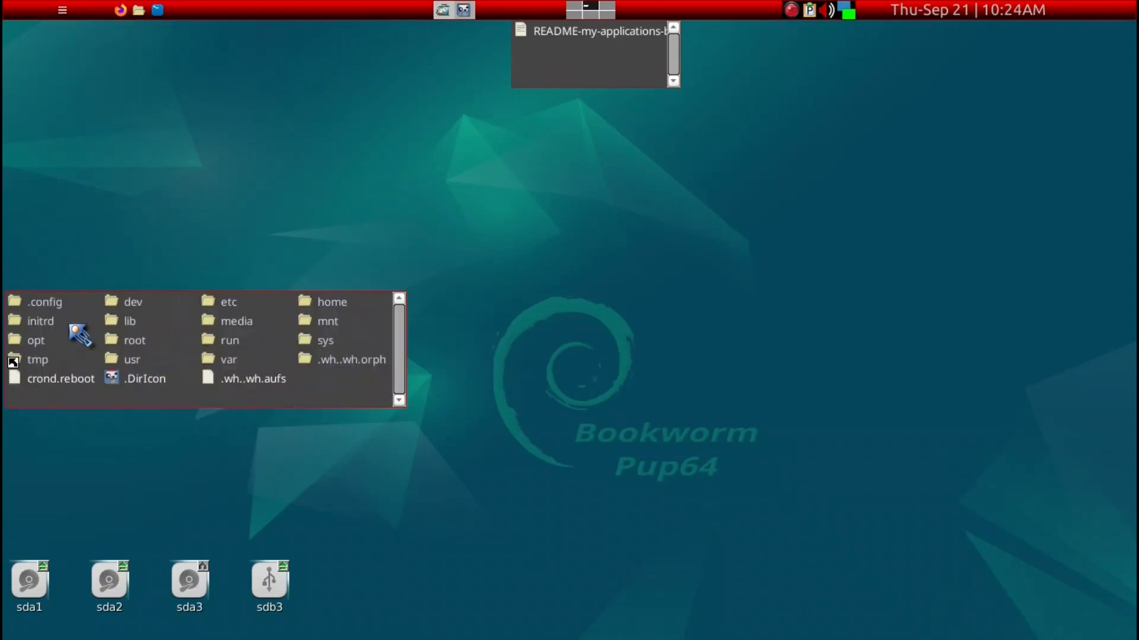
{"action": "double_click", "coordinate": [139, 341]}
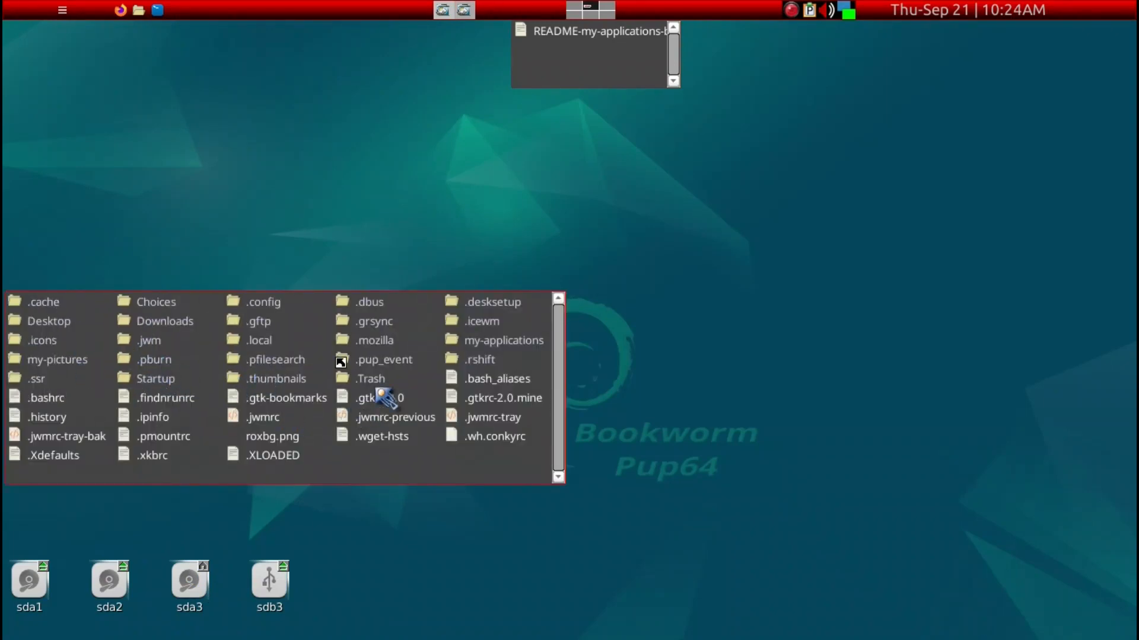
{"action": "double_click", "coordinate": [475, 344]}
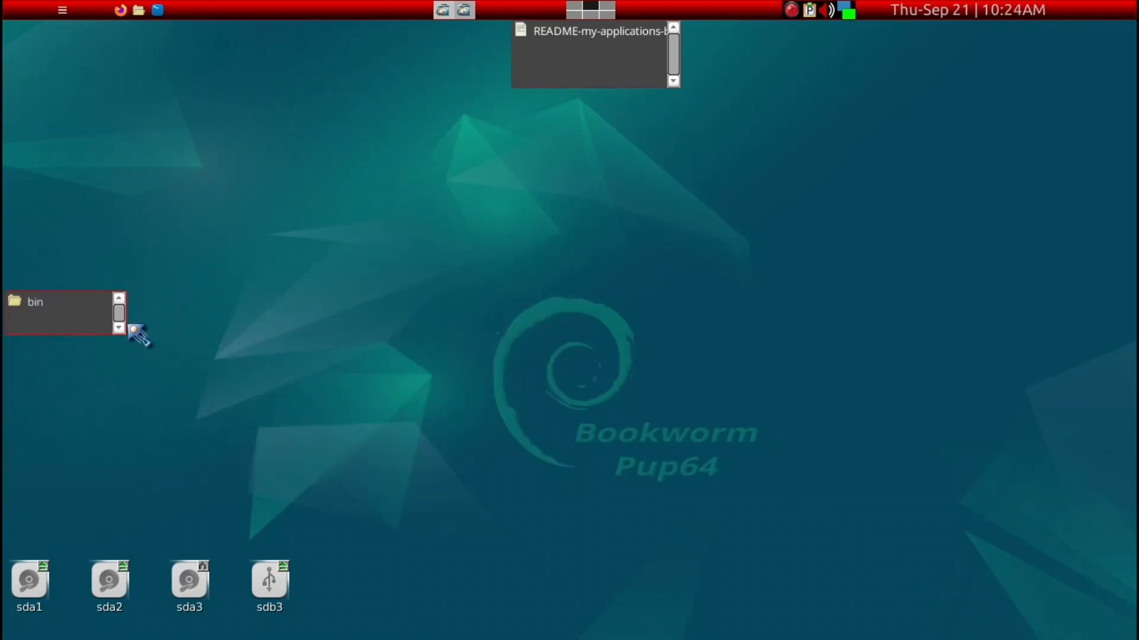
{"action": "double_click", "coordinate": [37, 304]}
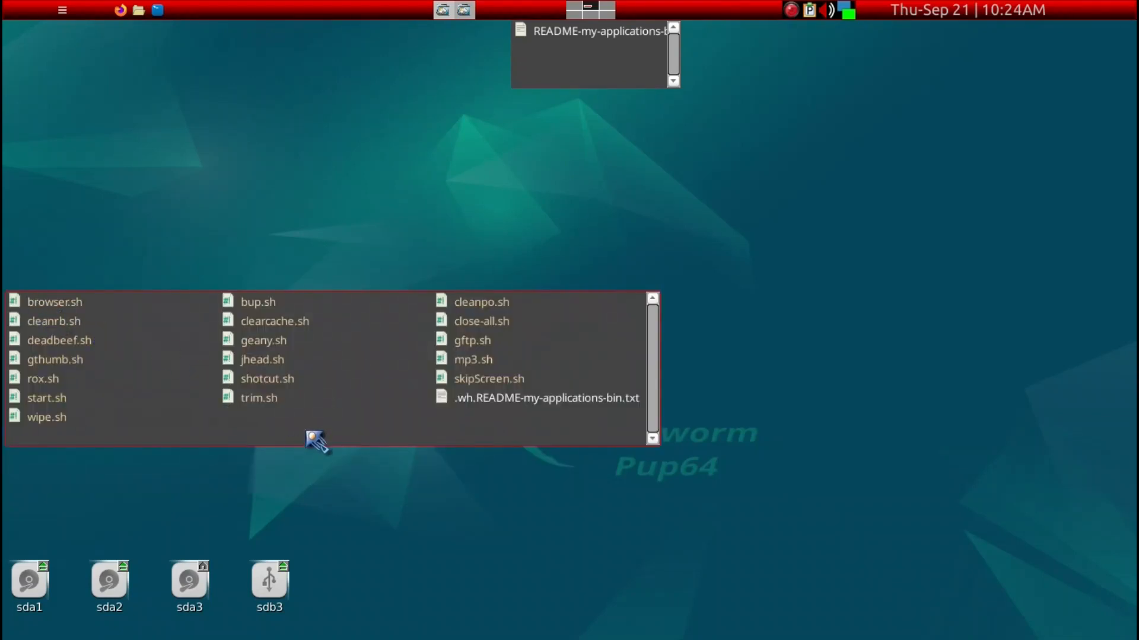
Copy all files from the CE4 bin folder into the home my-applications/bin folder, and close both windows
{"action": "key", "text": "ctrl+a"}
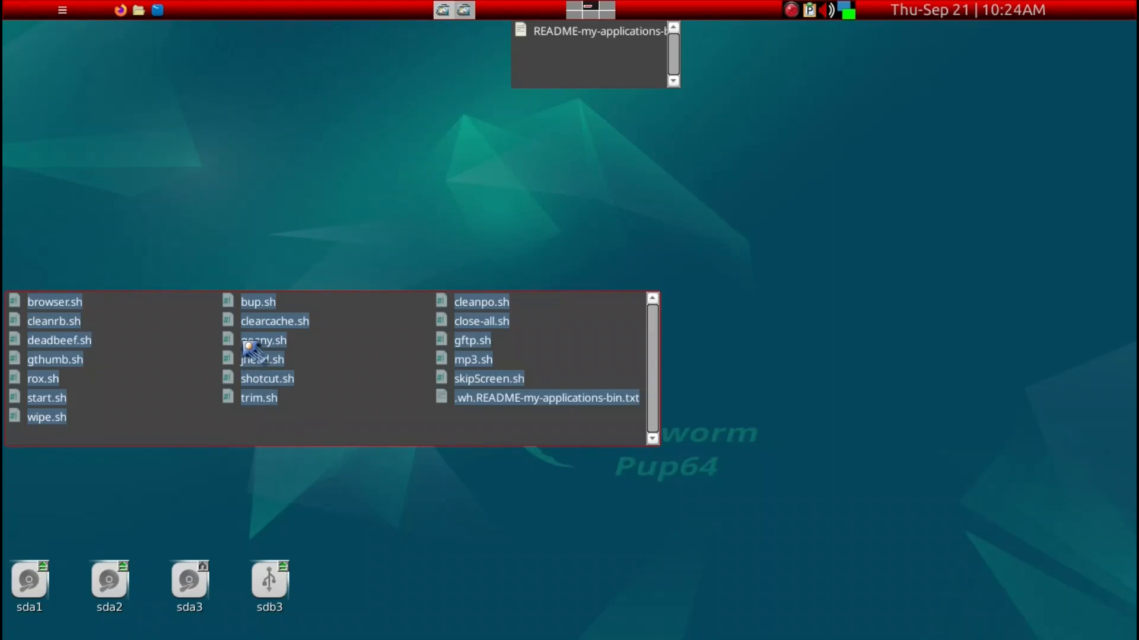
{"action": "left_click_drag", "start_coordinate": [254, 322], "coordinate": [544, 70]}
{"action": "scroll", "coordinate": [654, 71], "scroll_direction": "down", "scroll_amount": 8}
{"action": "scroll", "coordinate": [656, 74], "scroll_direction": "up", "scroll_amount": 1}
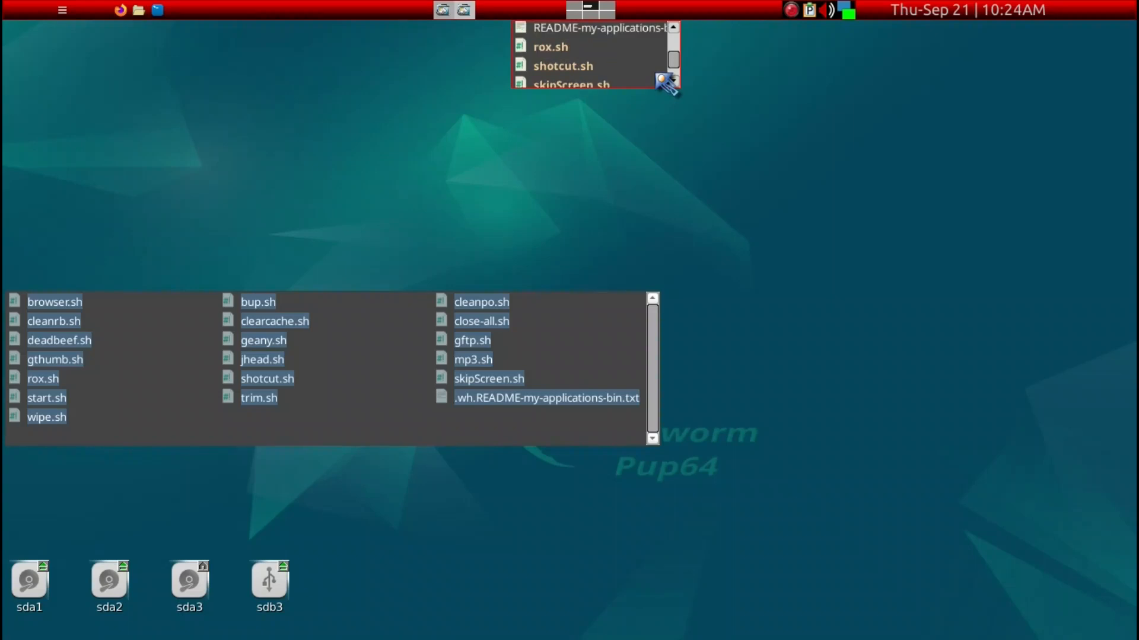
{"action": "scroll", "coordinate": [656, 75], "scroll_direction": "up", "scroll_amount": 1}
{"action": "scroll", "coordinate": [657, 76], "scroll_direction": "down", "scroll_amount": 1}
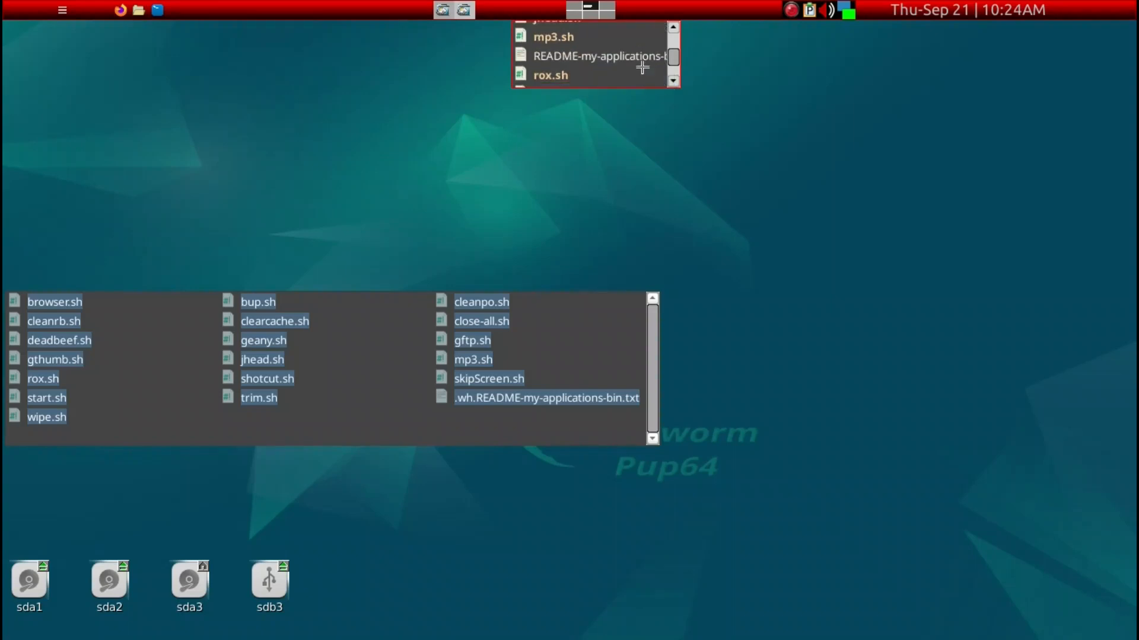
{"action": "left_click_drag", "start_coordinate": [633, 59], "coordinate": [600, 372]}
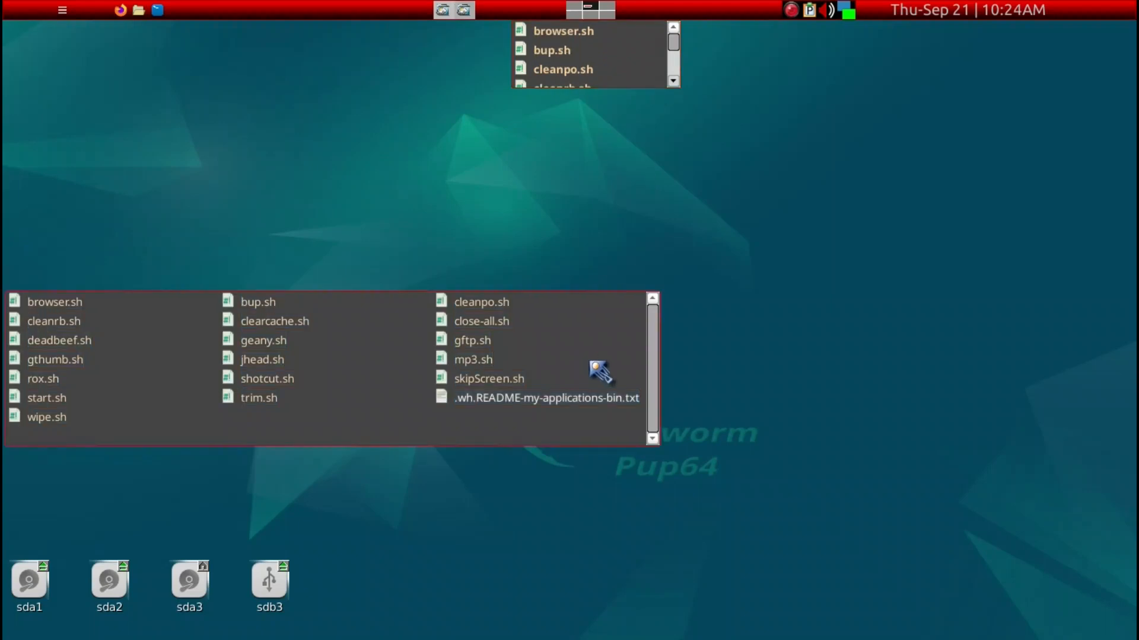
{"action": "key", "text": "alt+F4"}
{"action": "key", "text": "alt+F4"}
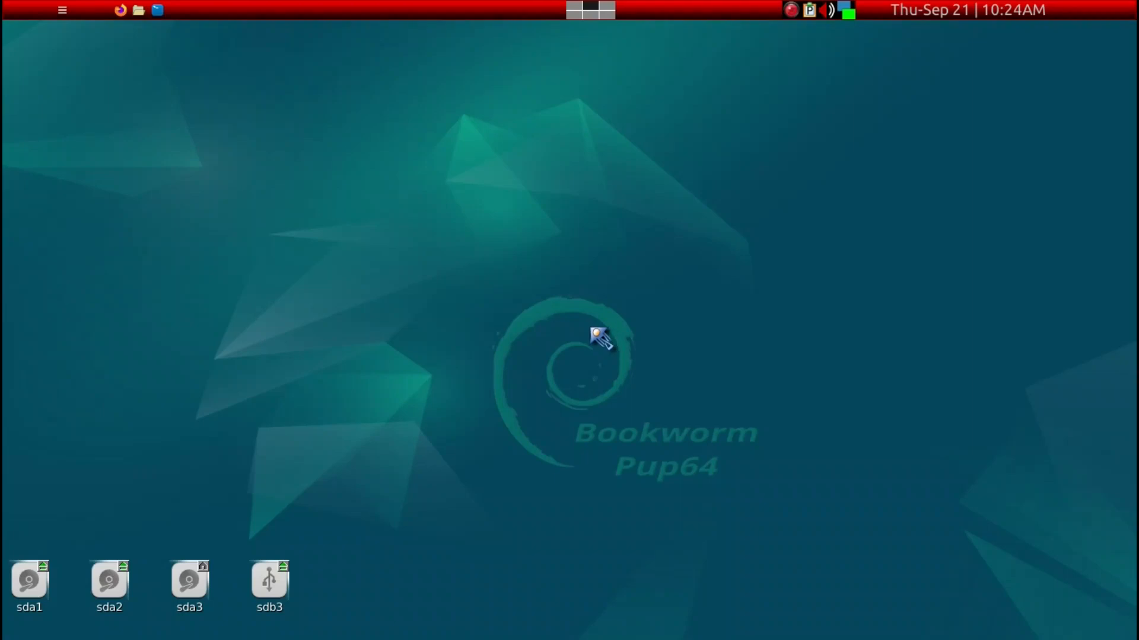
Restart the window manager from a terminal with "jwm -restart &", and close the terminal
{"action": "key", "text": "ctrl+alt+t"}
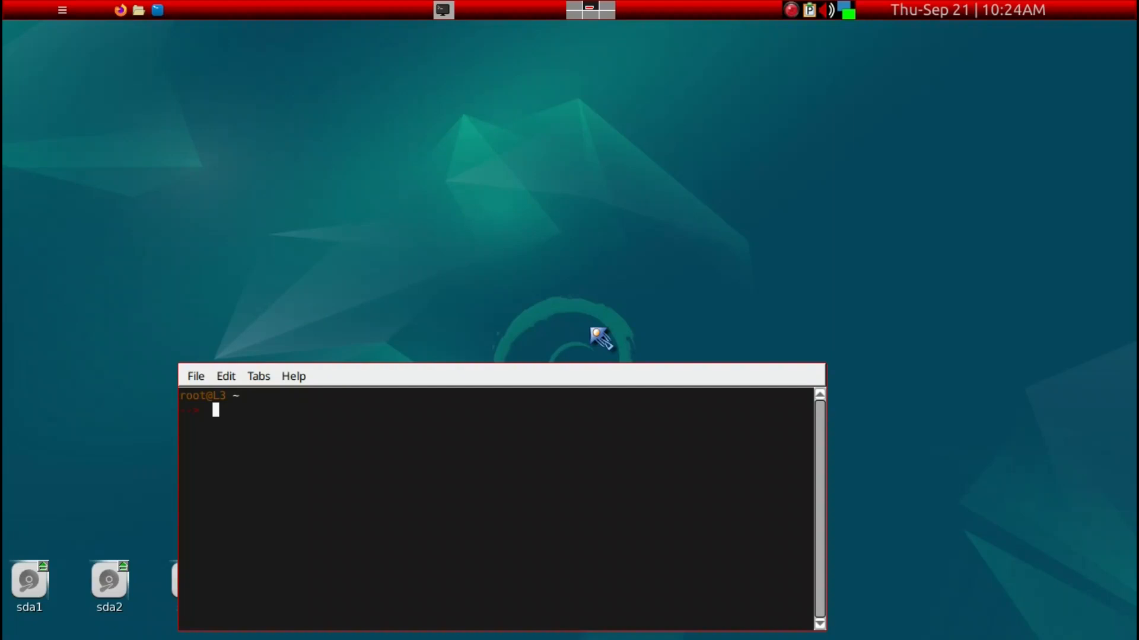
{"action": "type", "text": "jwm -restart &"}
{"action": "key", "text": "Return"}
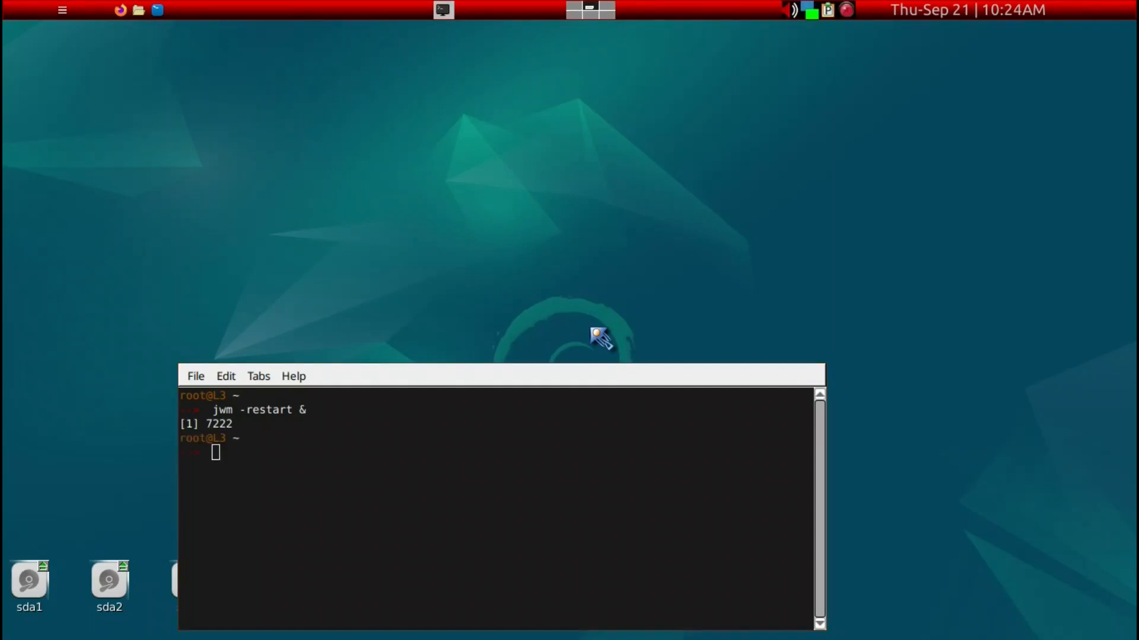
{"action": "left_click", "coordinate": [535, 579]}
{"action": "key", "text": "Return"}
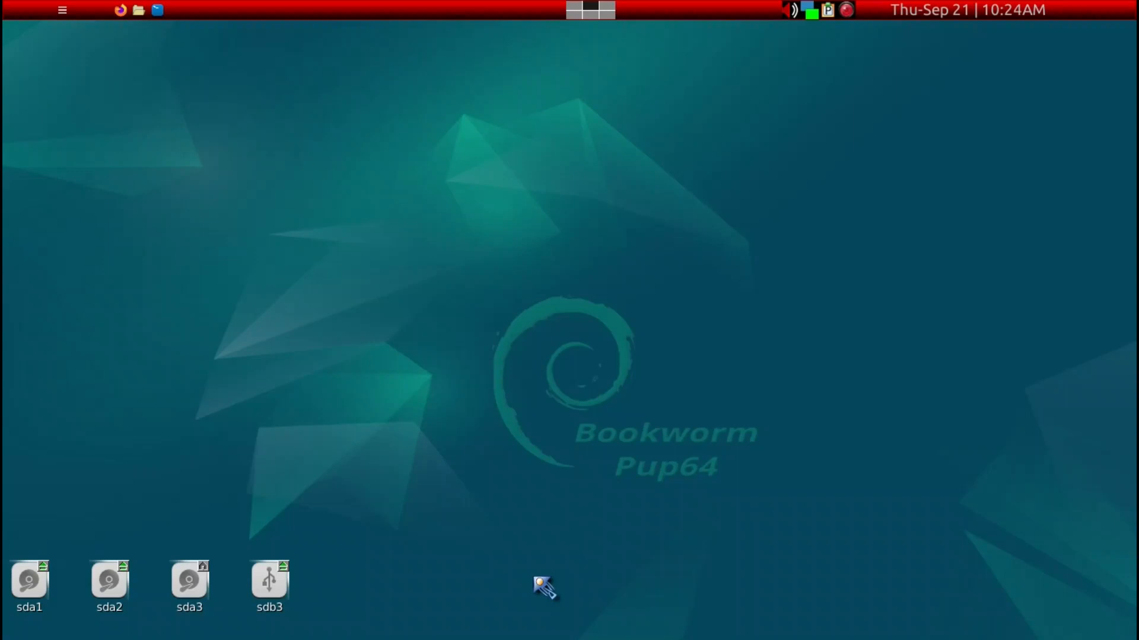
Switch to the first workspace, and check that Firefox starts before closing it
{"action": "scroll", "coordinate": [535, 580], "scroll_direction": "up", "scroll_amount": 1}
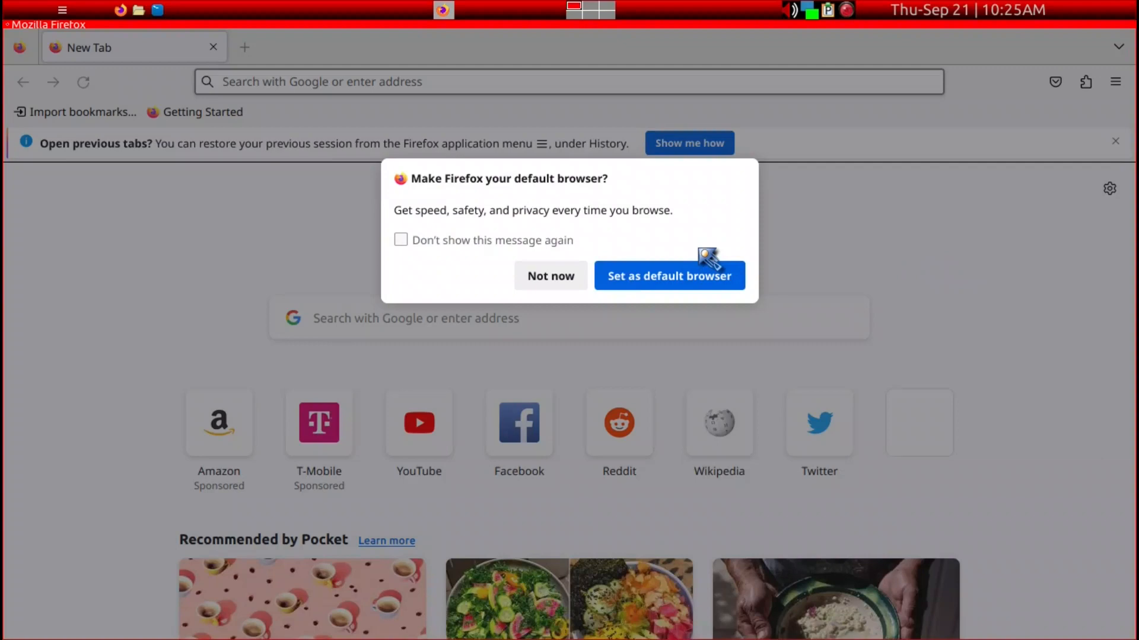
{"action": "key", "text": "alt+F4"}
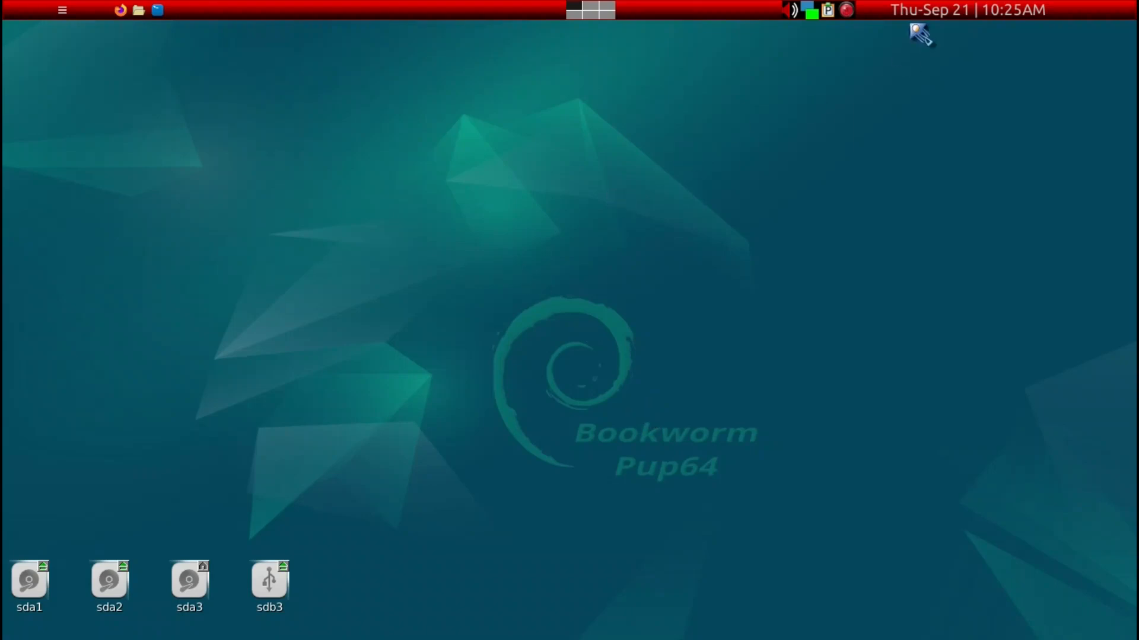
{"action": "right_click", "coordinate": [849, 12]}
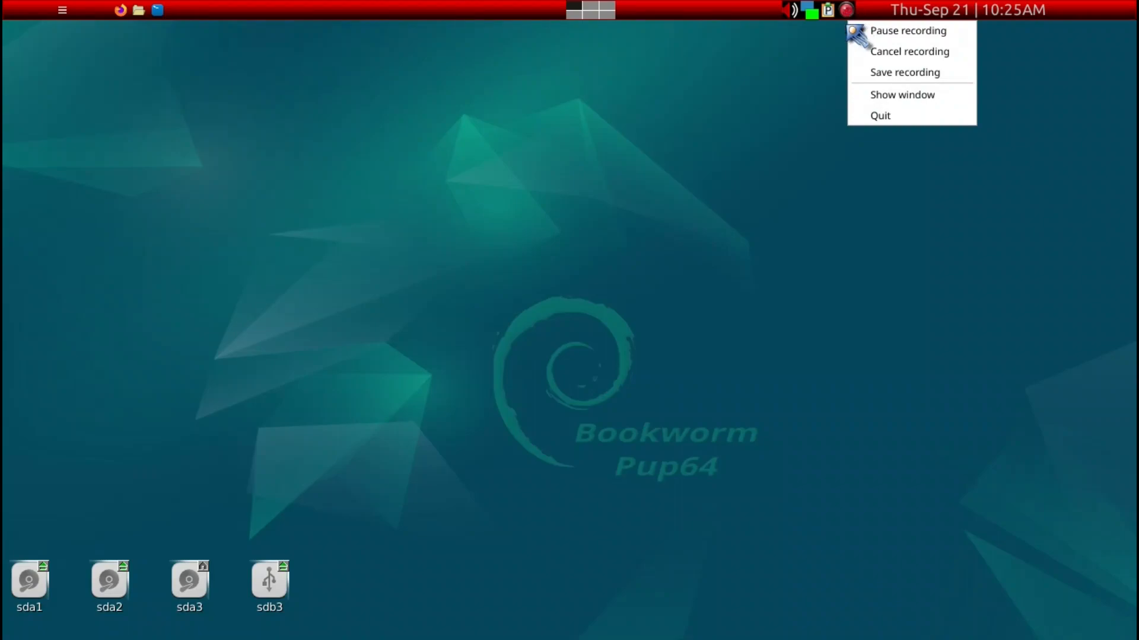